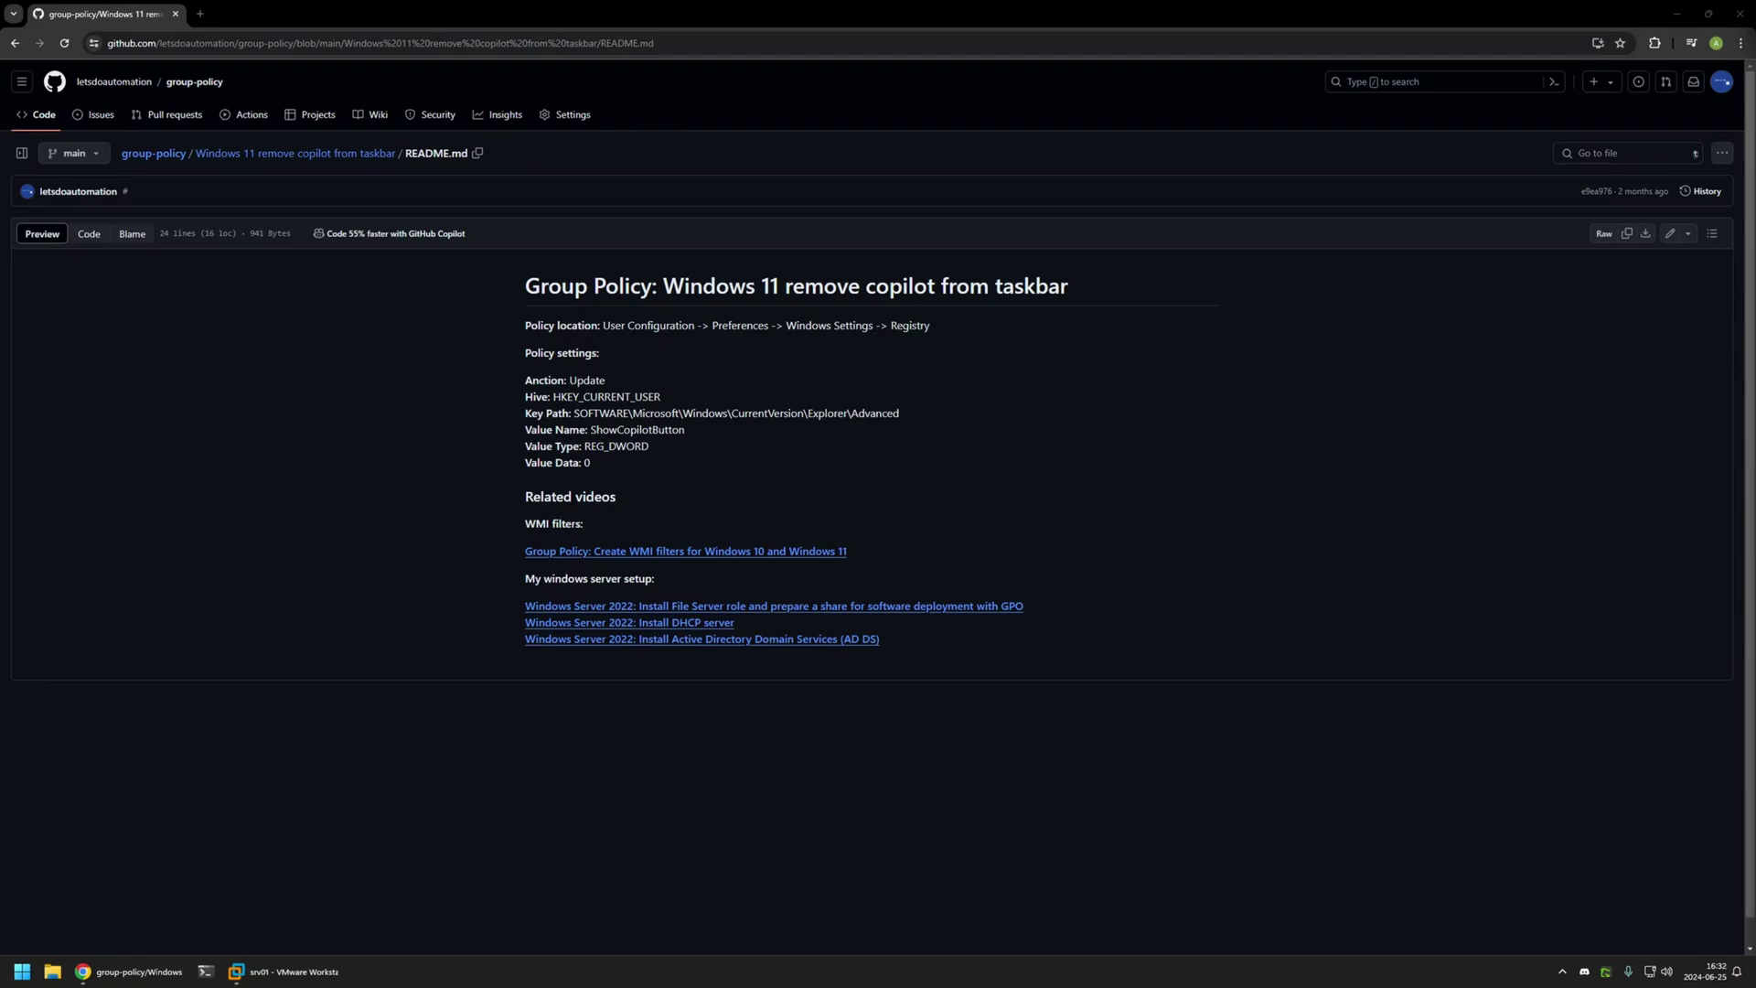
- Review the README's related videos and the policy location and registry settings
{"action": "left_click_drag", "start_coordinate": [925, 648], "coordinate": [492, 486]}
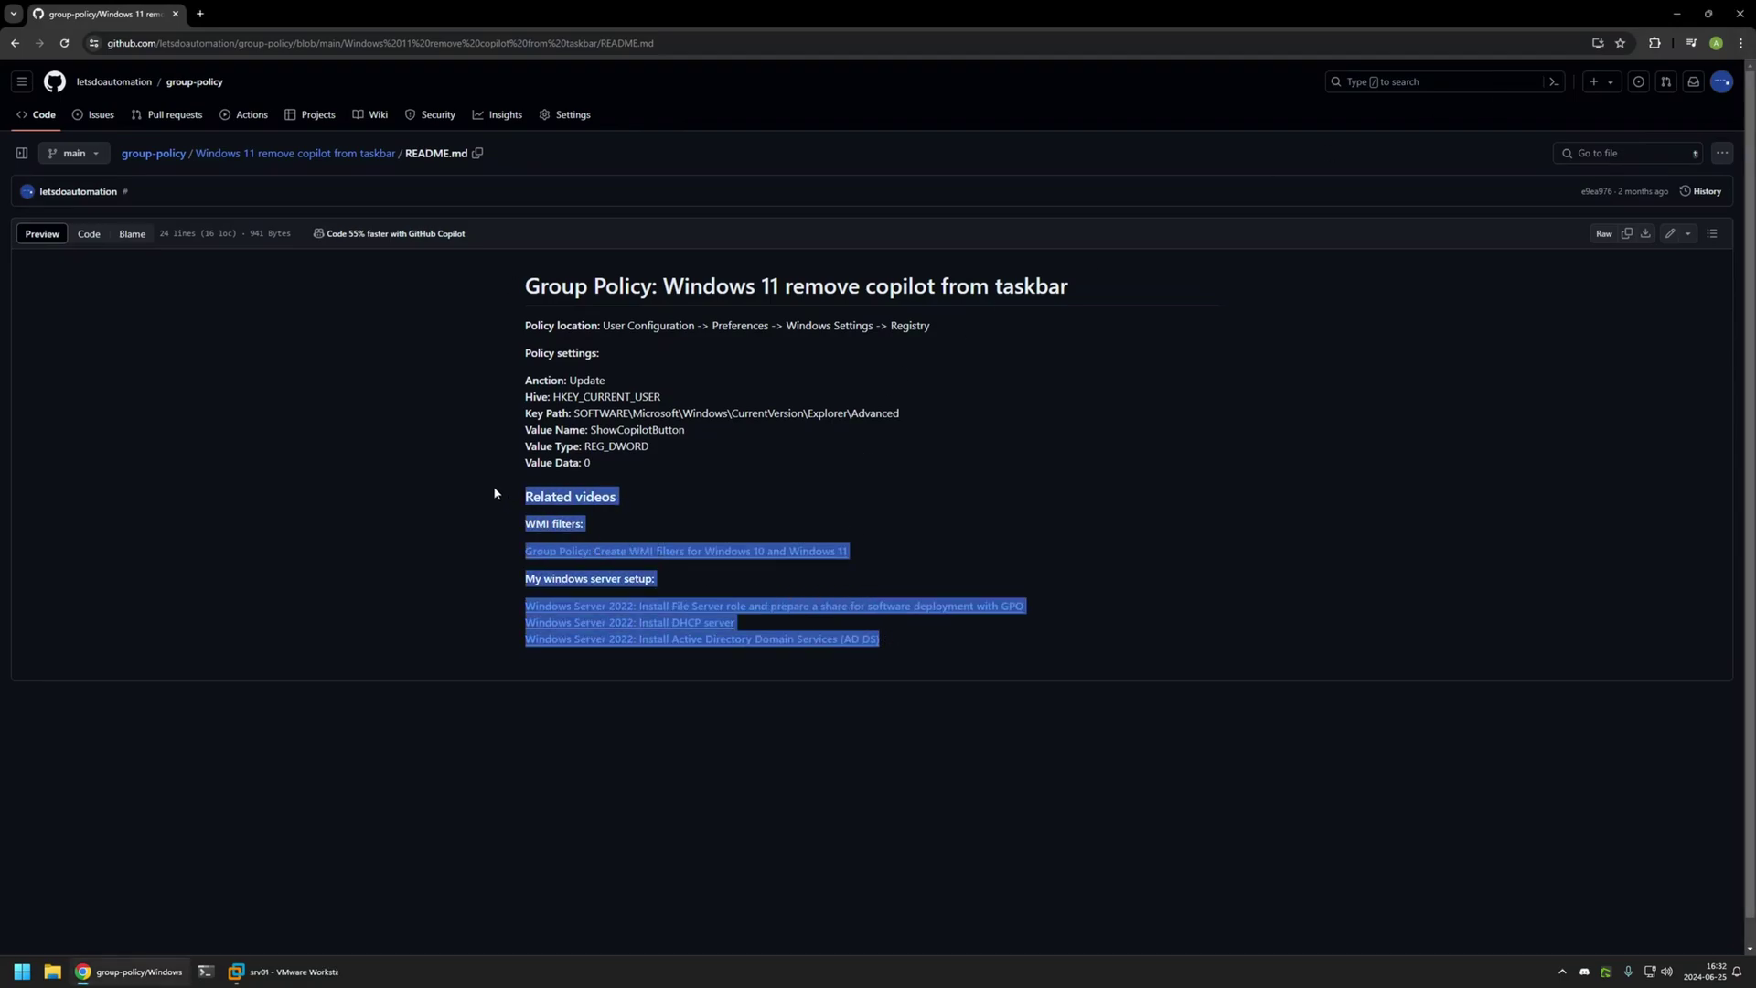
{"action": "left_click_drag", "start_coordinate": [974, 645], "coordinate": [459, 566]}
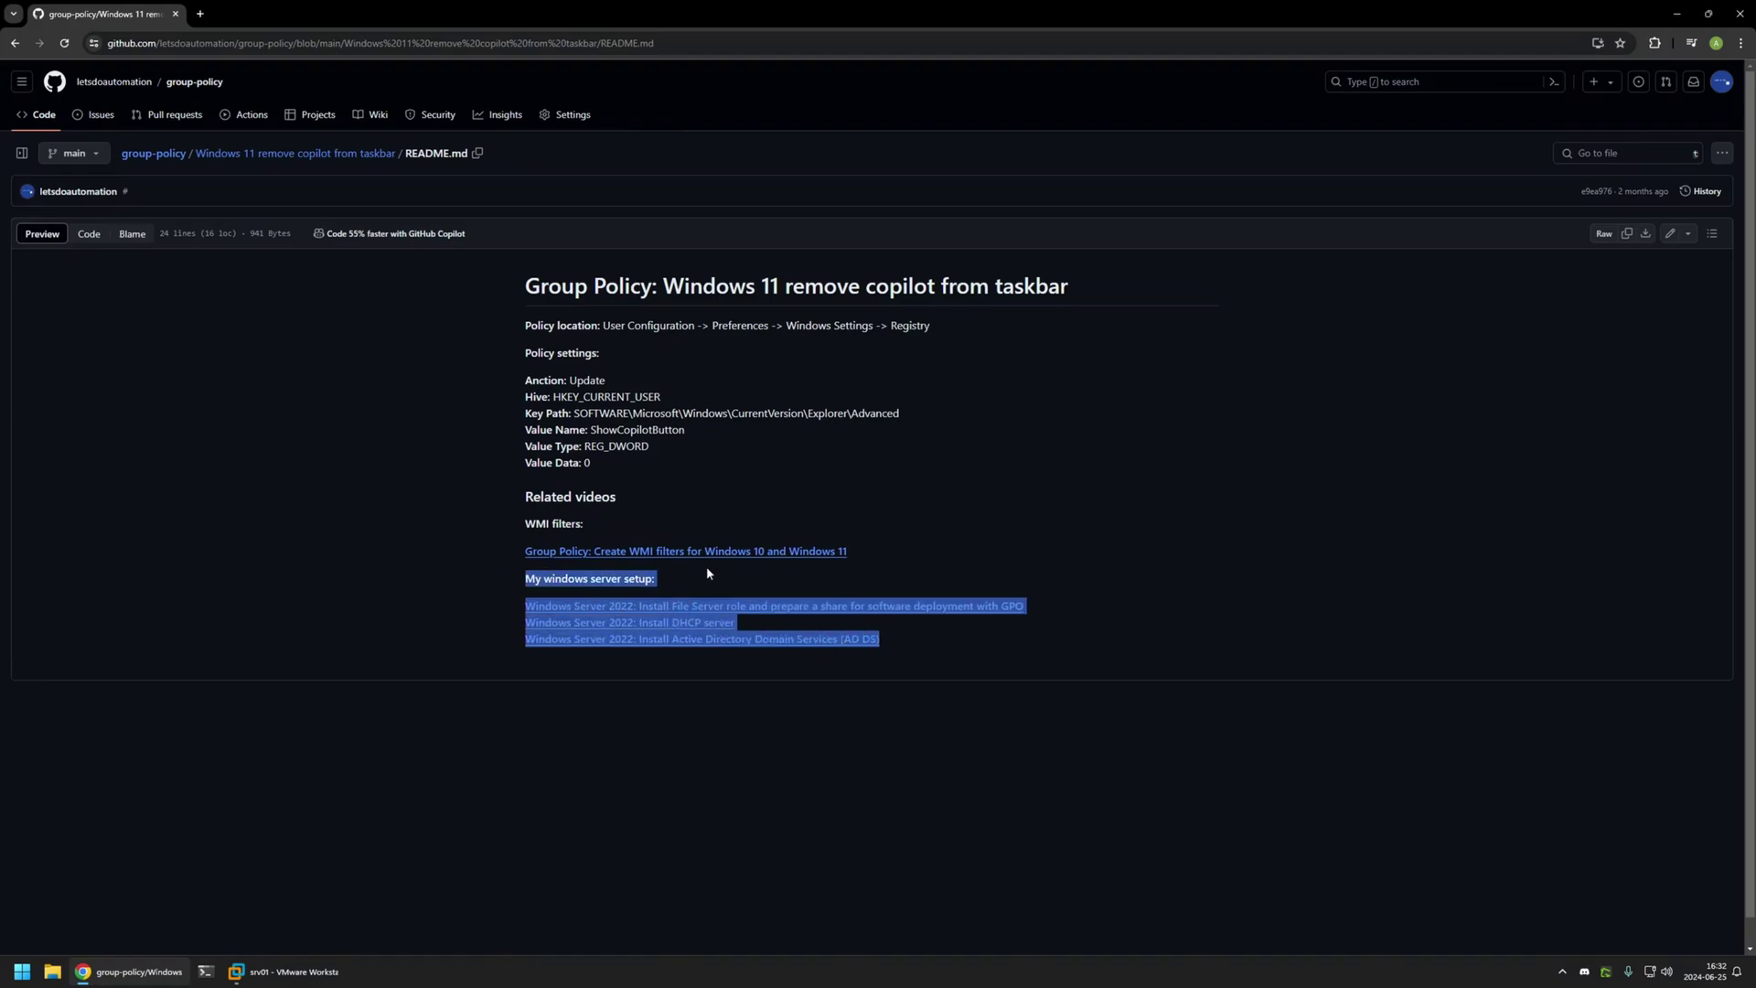
{"action": "left_click_drag", "start_coordinate": [870, 552], "coordinate": [526, 506]}
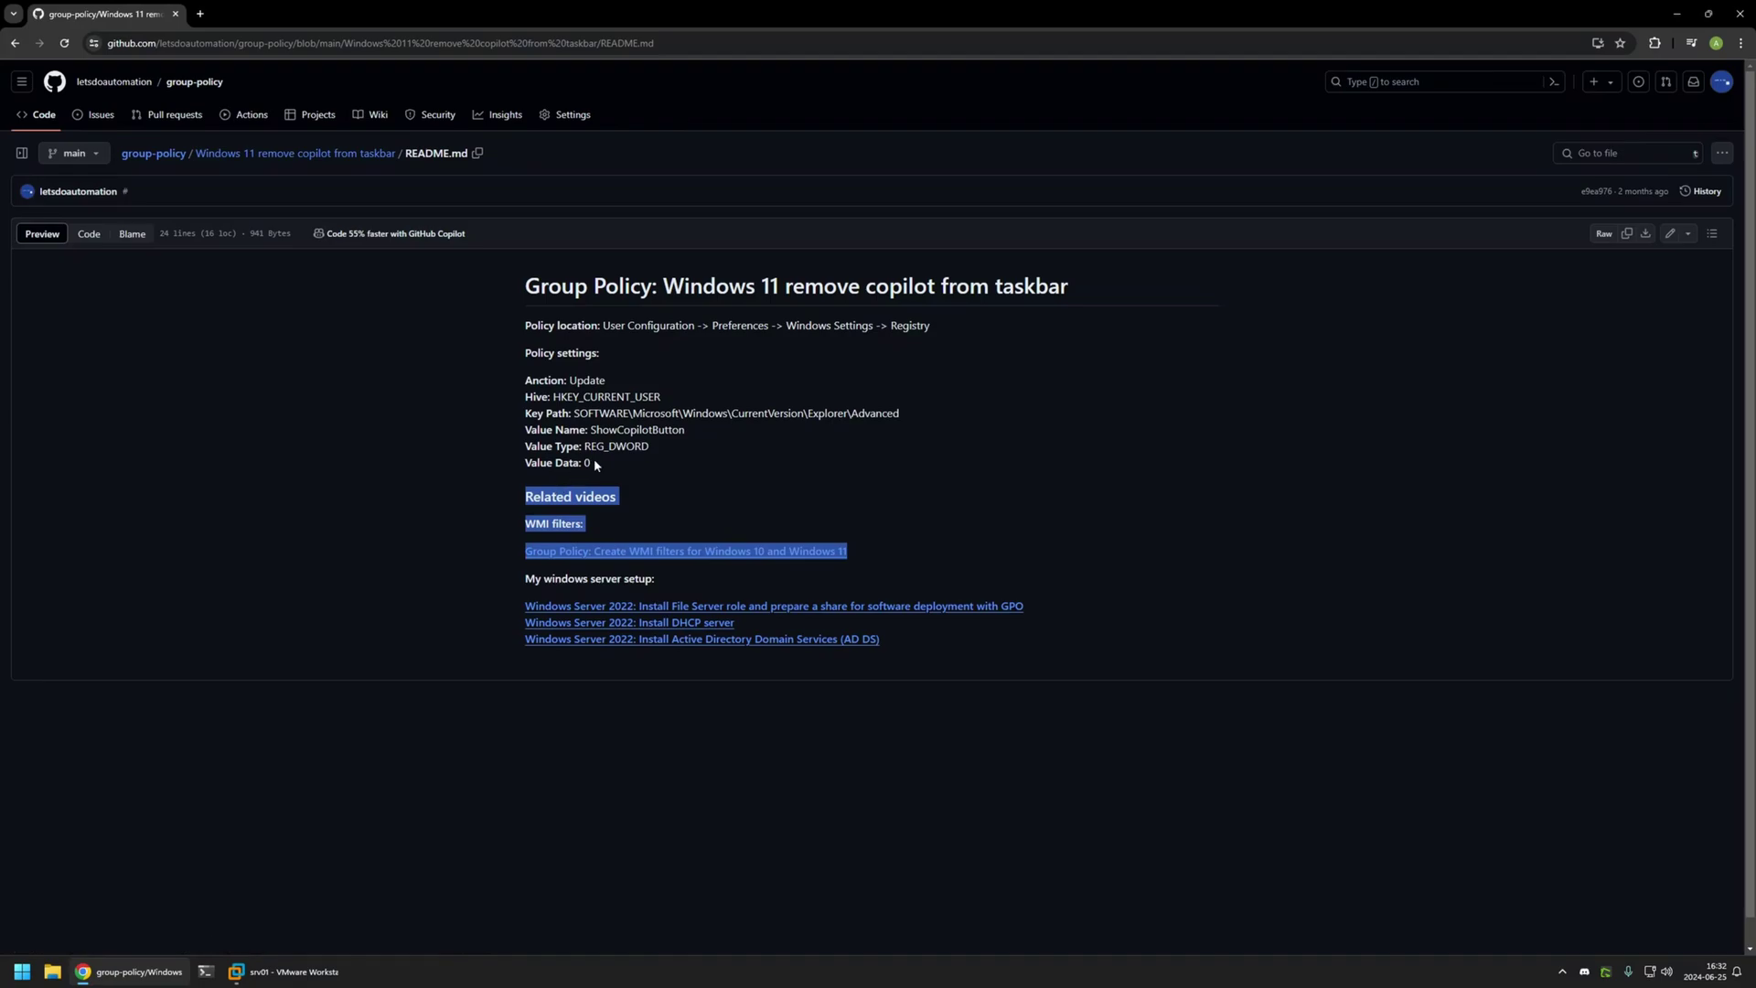
{"action": "mouse_move", "coordinate": [595, 462]}
{"action": "left_mouse_down"}
{"action": "mouse_move", "coordinate": [502, 311]}
{"action": "mouse_move", "coordinate": [517, 318]}
{"action": "left_mouse_up"}
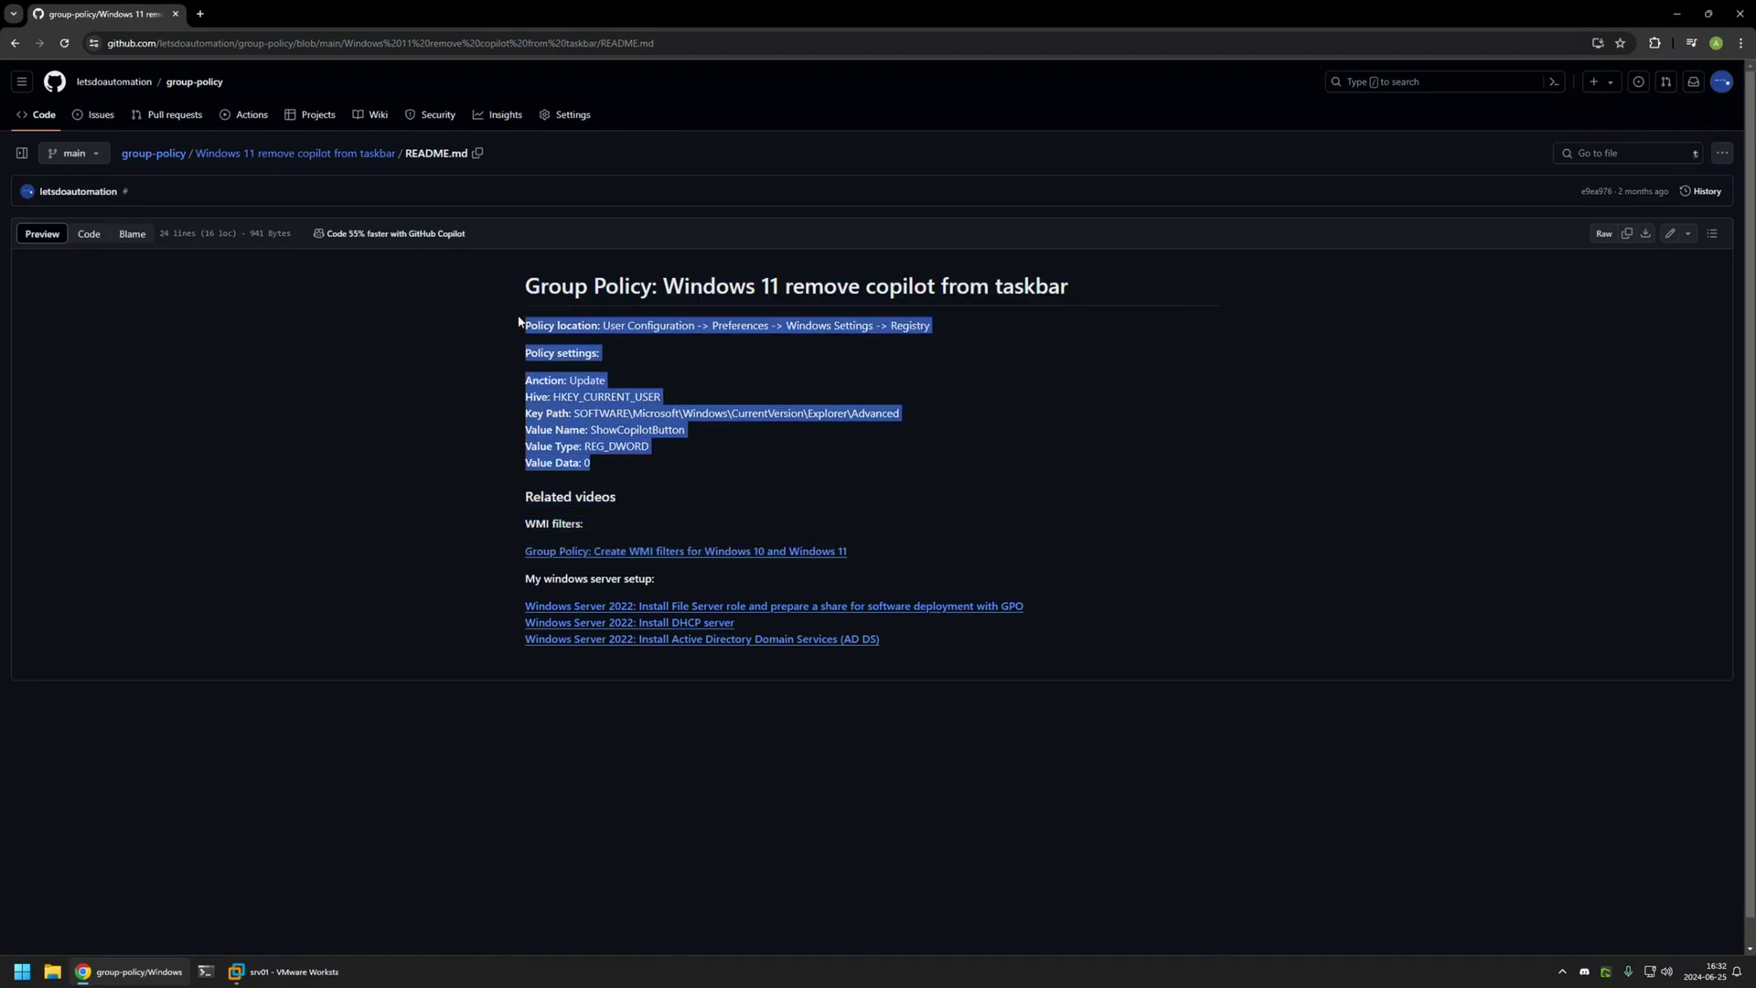
{"action": "left_click", "coordinate": [596, 462]}
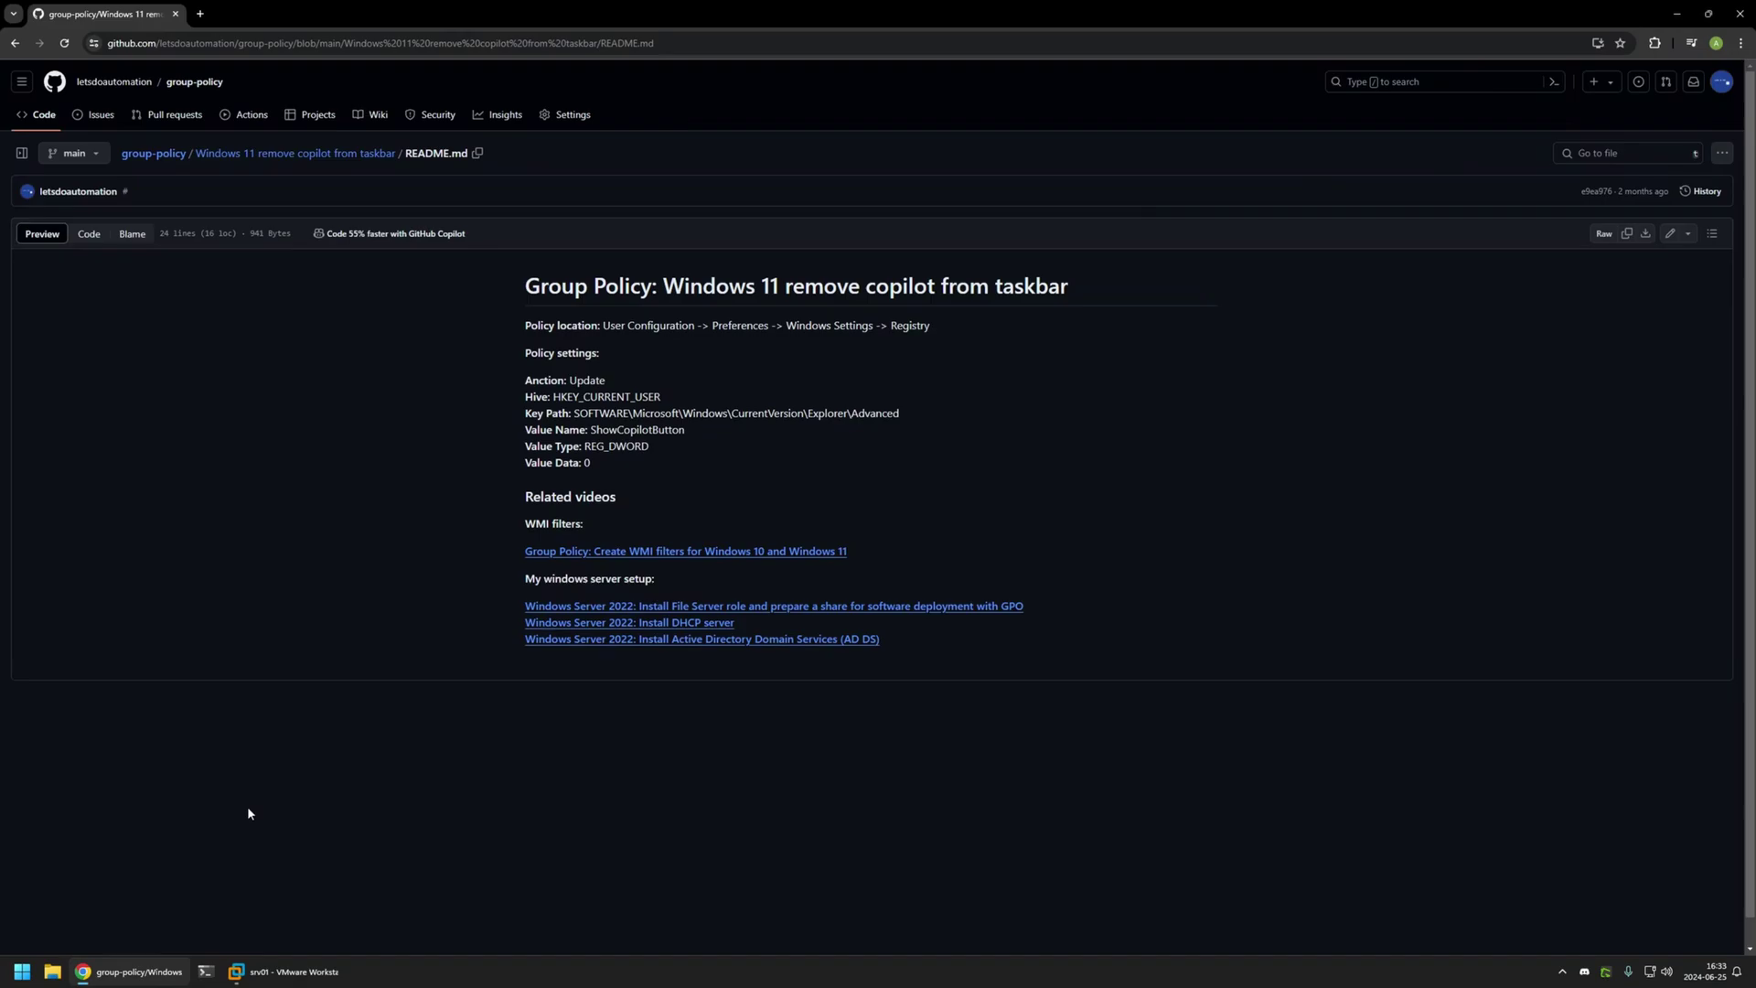
- On the server, create a new GPO named 'hide - microsoft copilot' under Group Policy Objects
{"action": "left_click", "coordinate": [291, 972]}
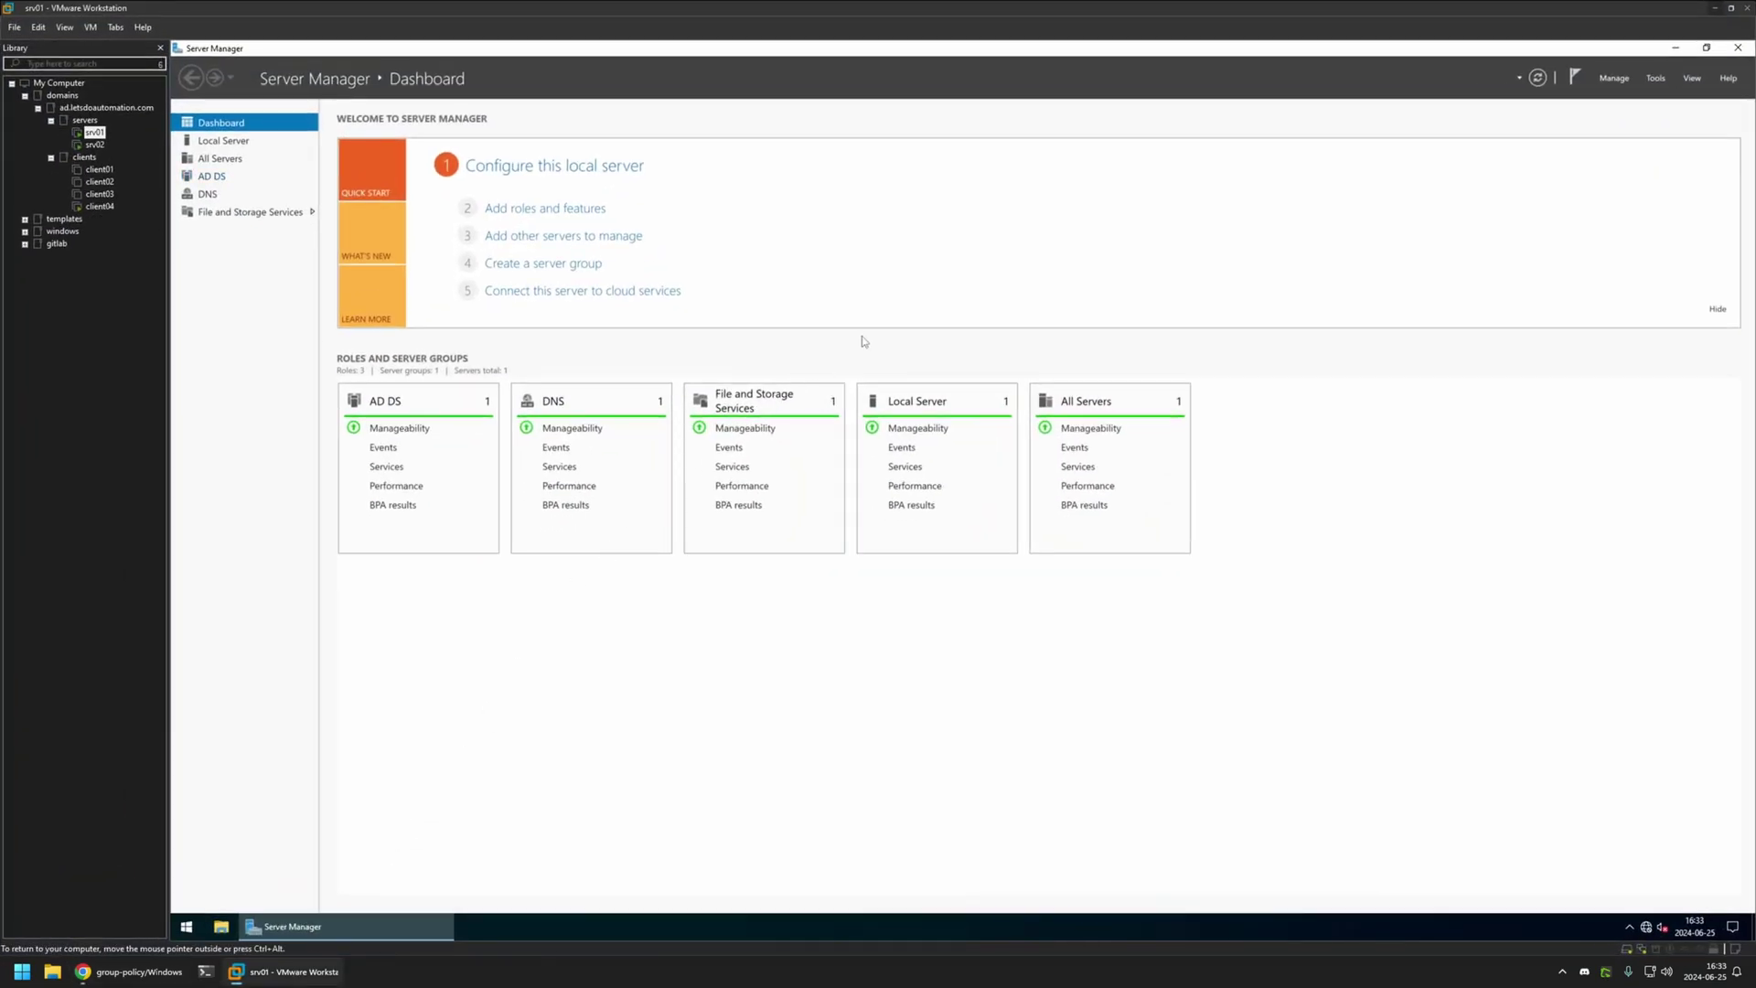
{"action": "left_click", "coordinate": [1655, 78]}
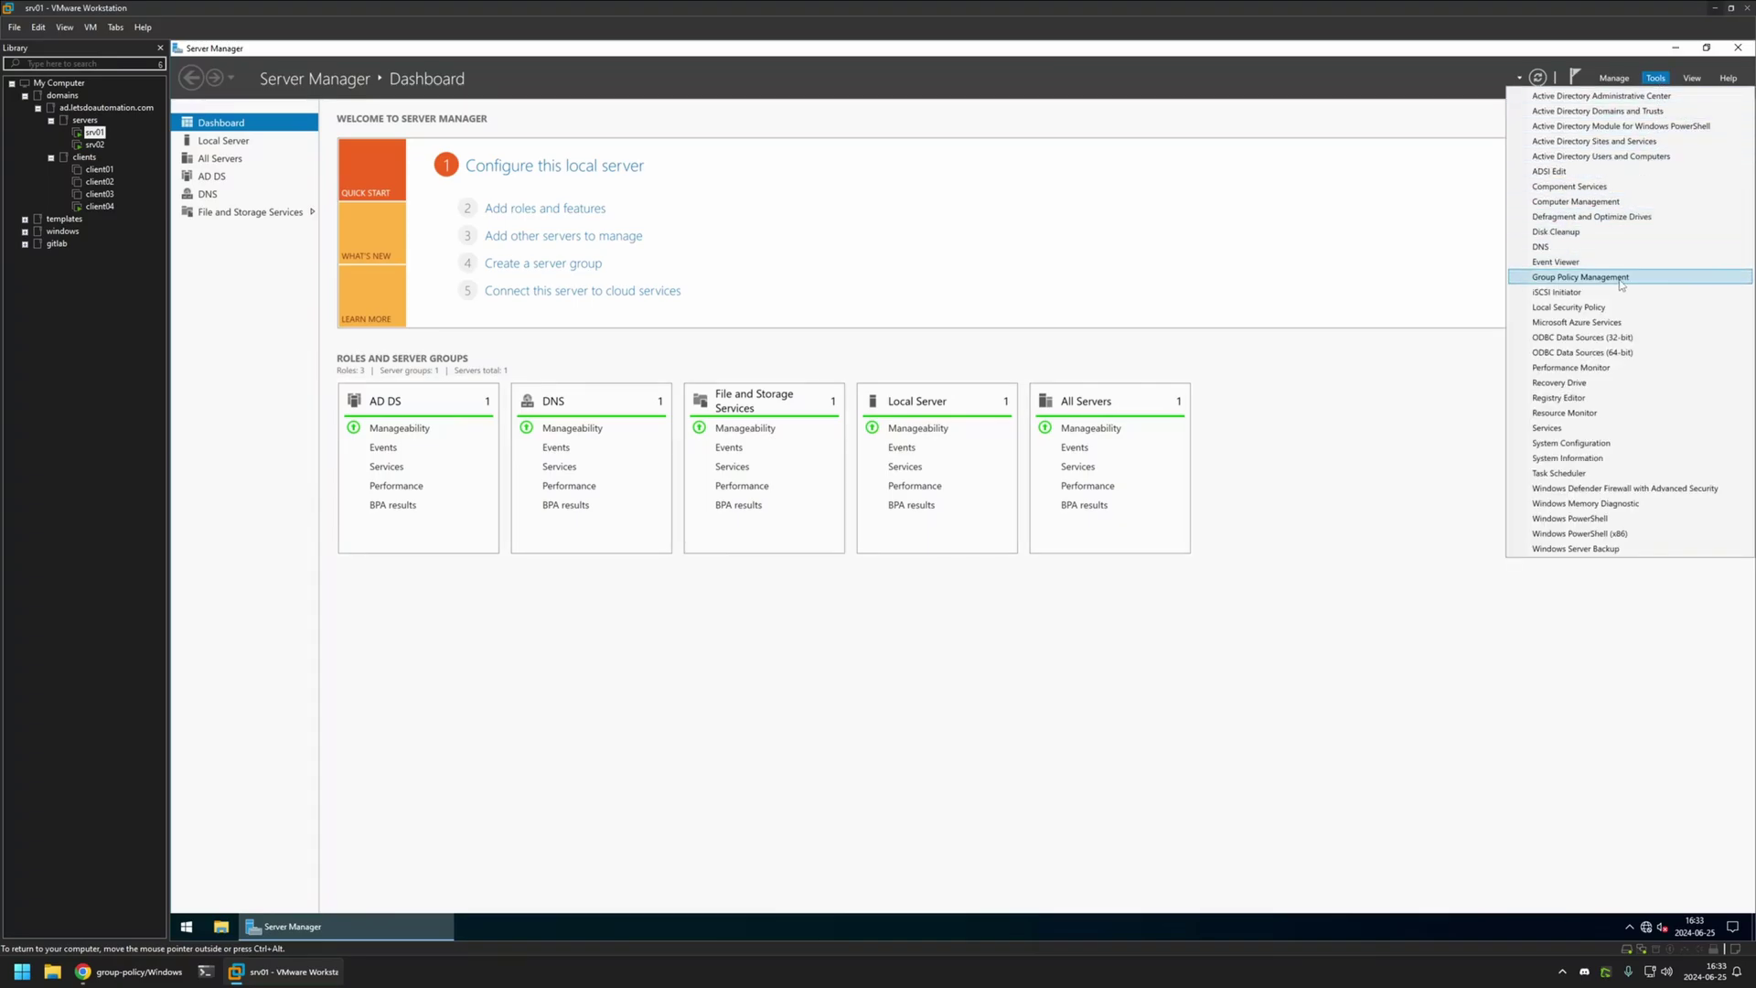
{"action": "left_click", "coordinate": [1591, 278]}
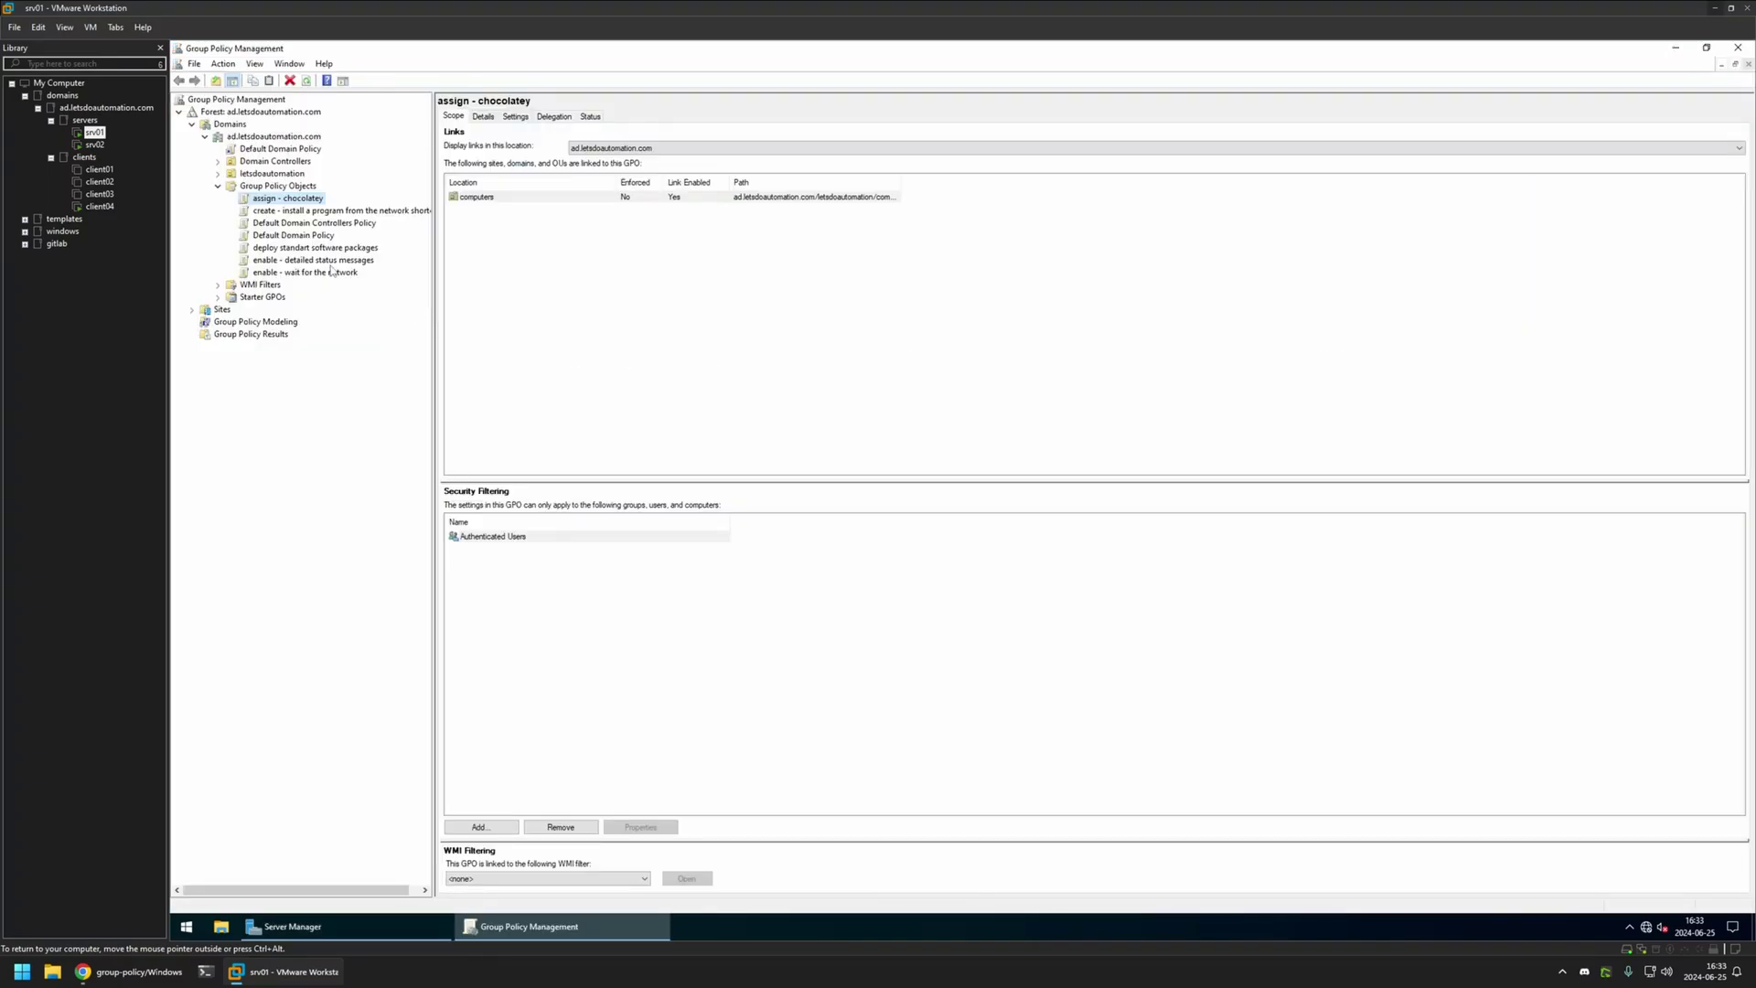
{"action": "right_click", "coordinate": [279, 187]}
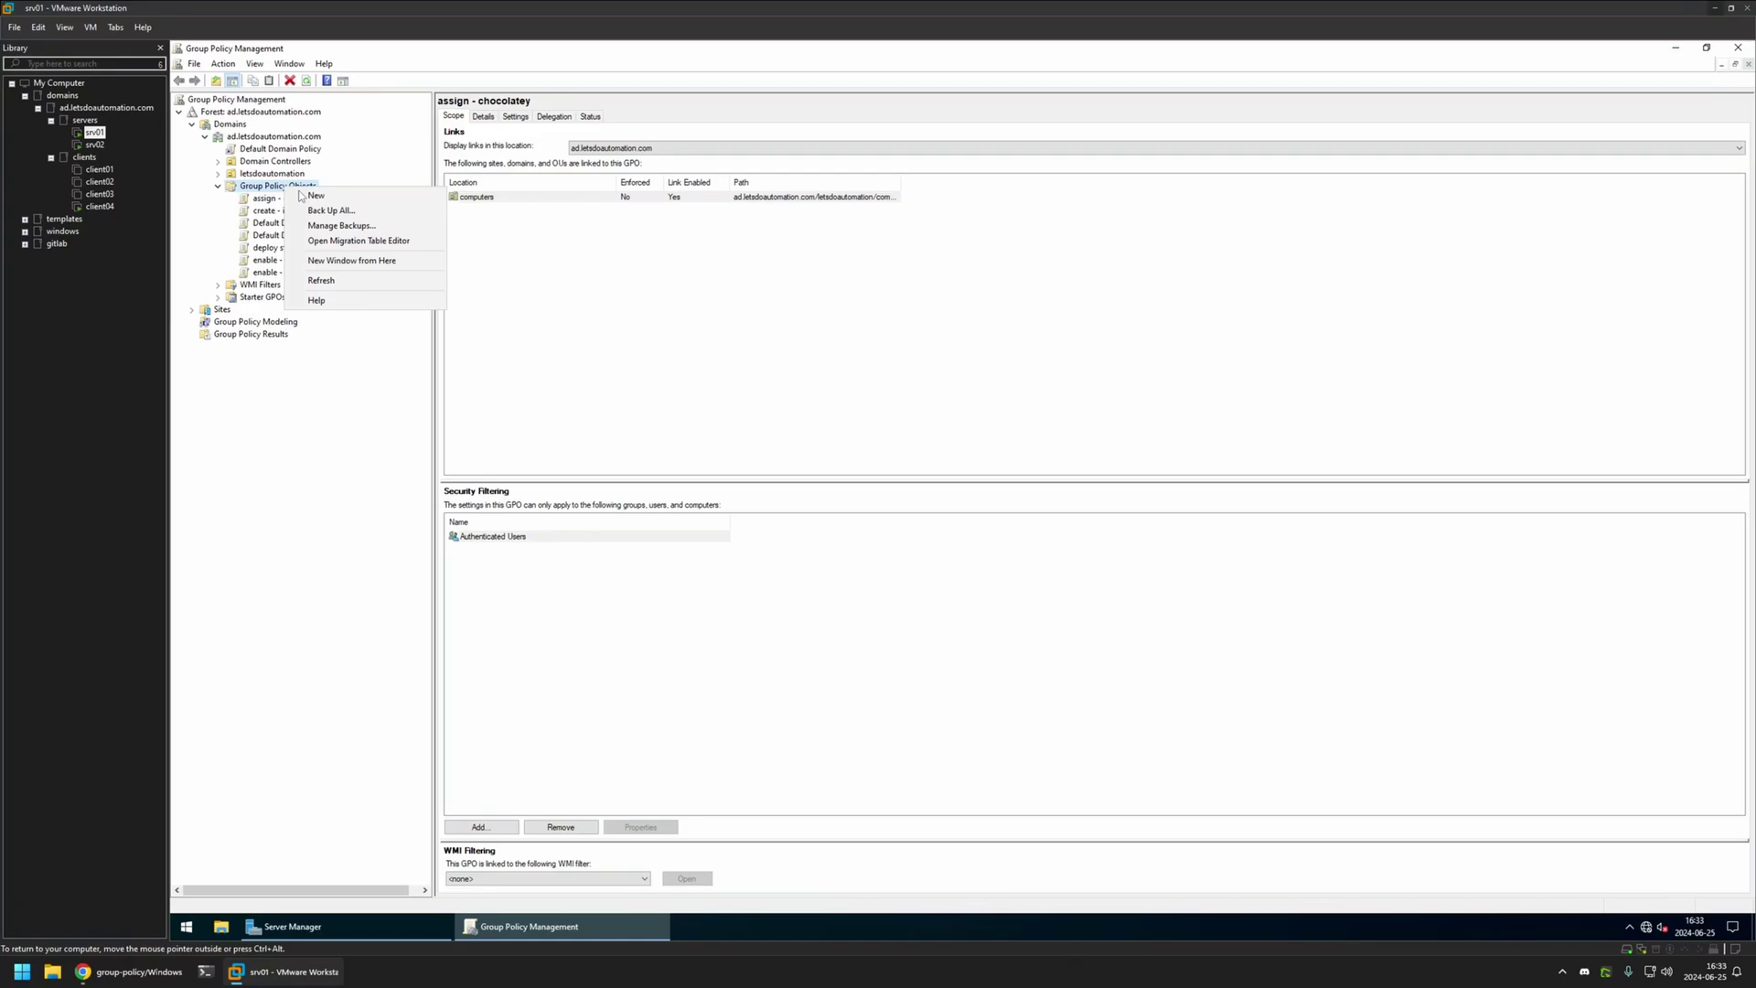
{"action": "left_click", "coordinate": [320, 196]}
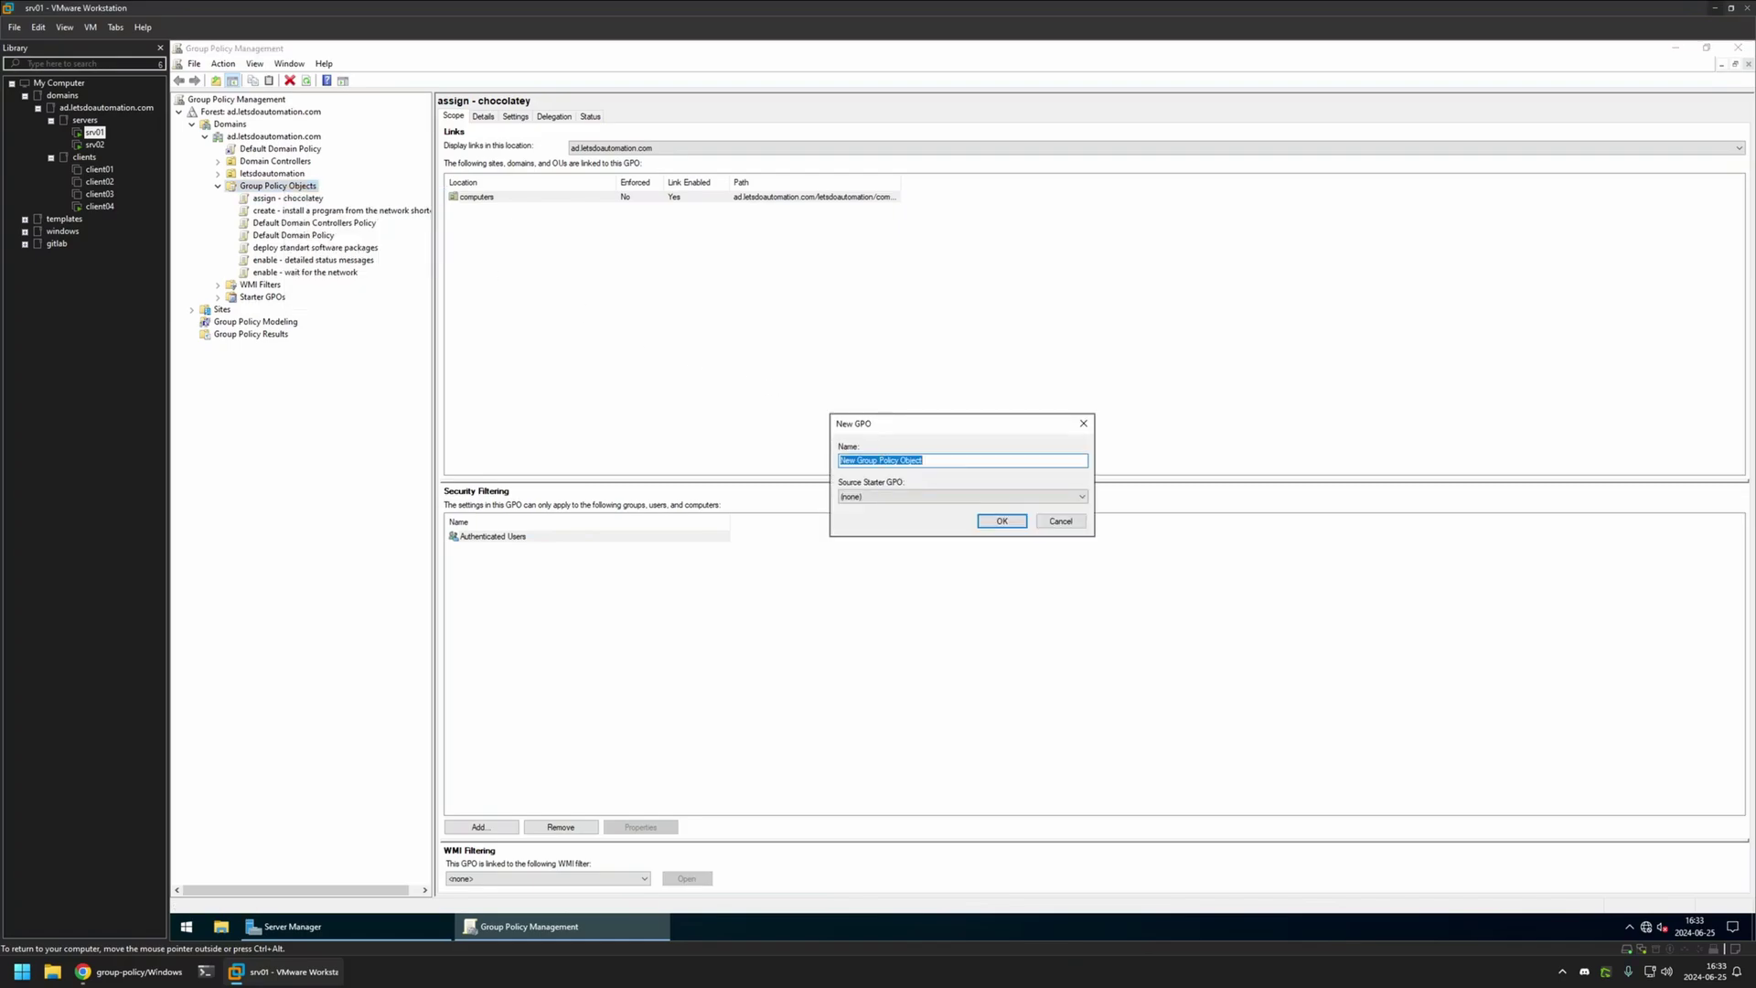
{"action": "type", "text": "hi"}
{"action": "type", "text": "rosoft copilot"}
{"action": "left_click", "coordinate": [1002, 520]}
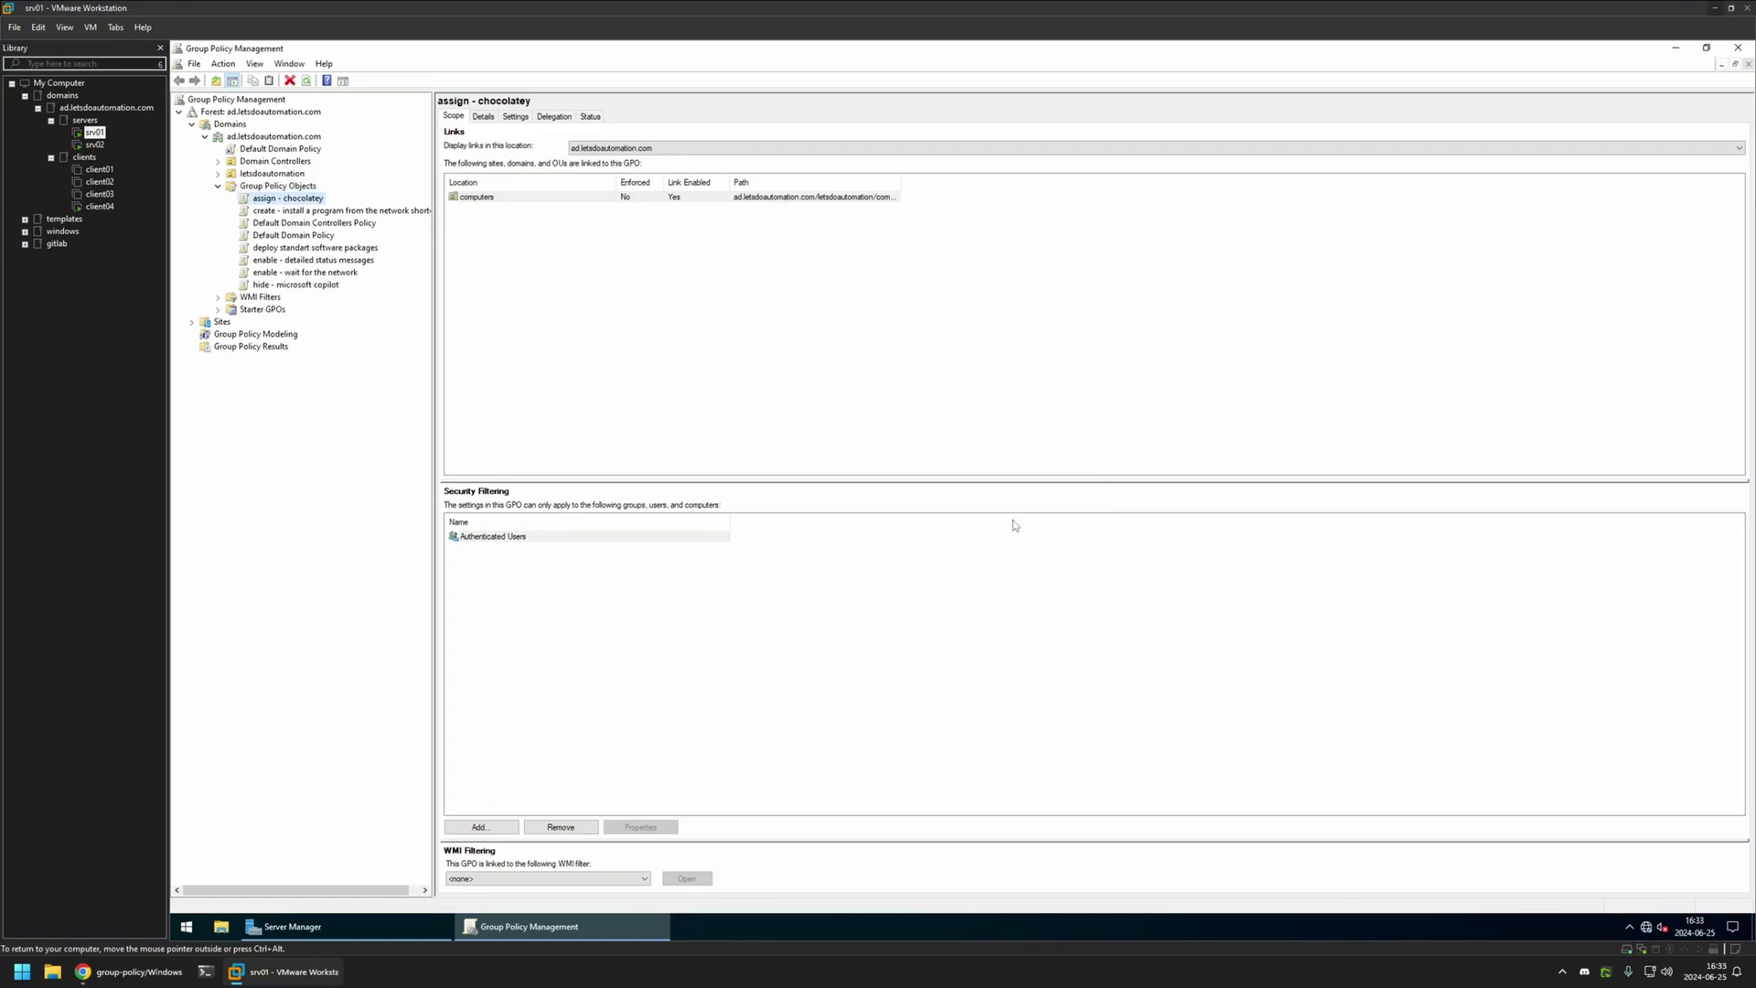
- Open the 'hide - microsoft copilot' GPO in the Group Policy Management Editor
{"action": "left_click", "coordinate": [315, 285]}
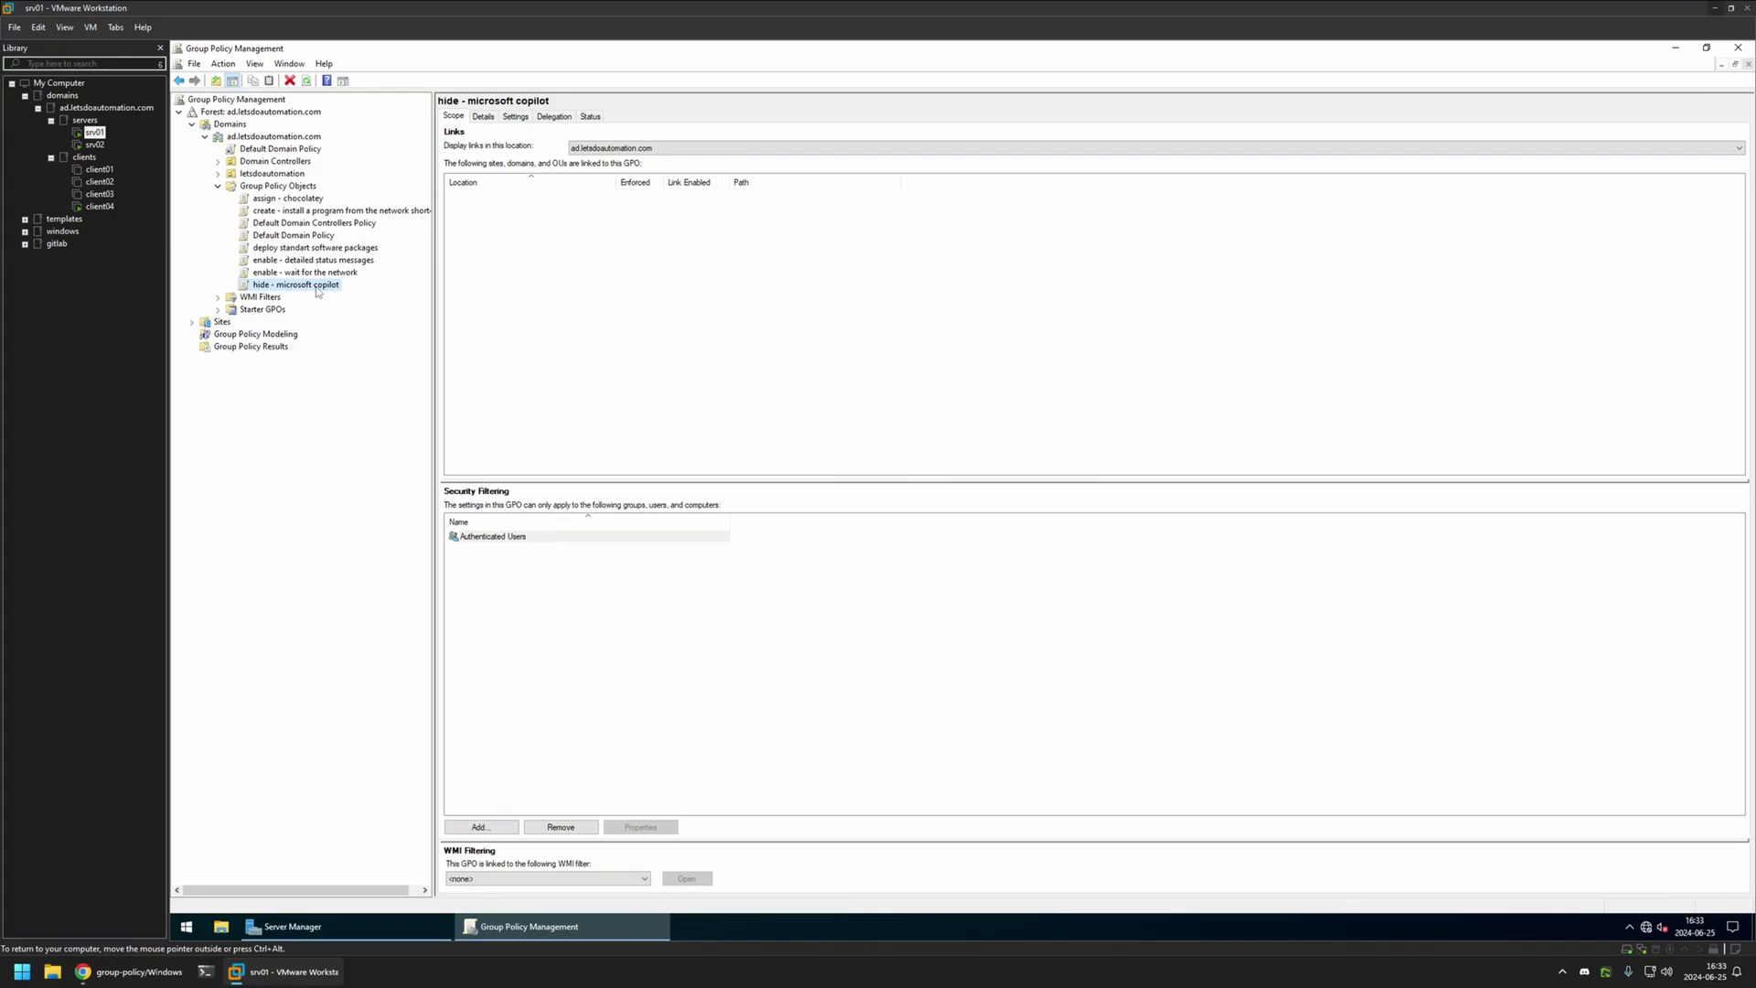
{"action": "right_click", "coordinate": [316, 291]}
{"action": "left_click", "coordinate": [347, 295]}
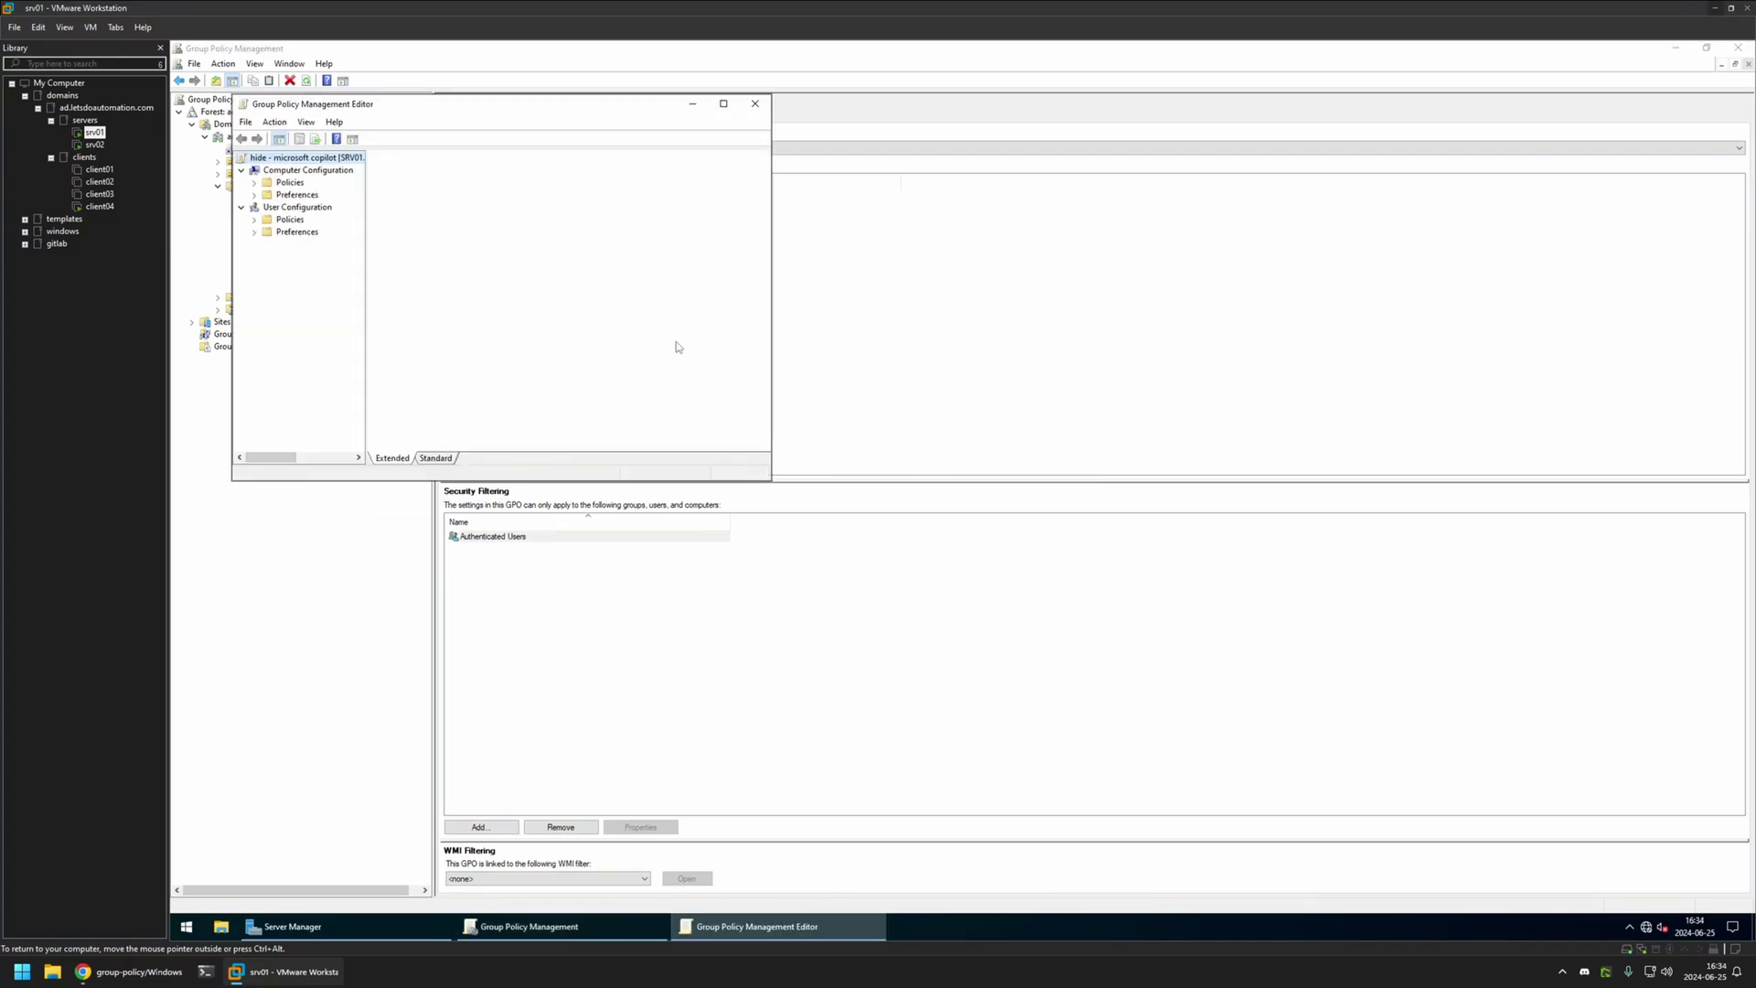
{"action": "left_click_drag", "start_coordinate": [458, 115], "coordinate": [949, 226]}
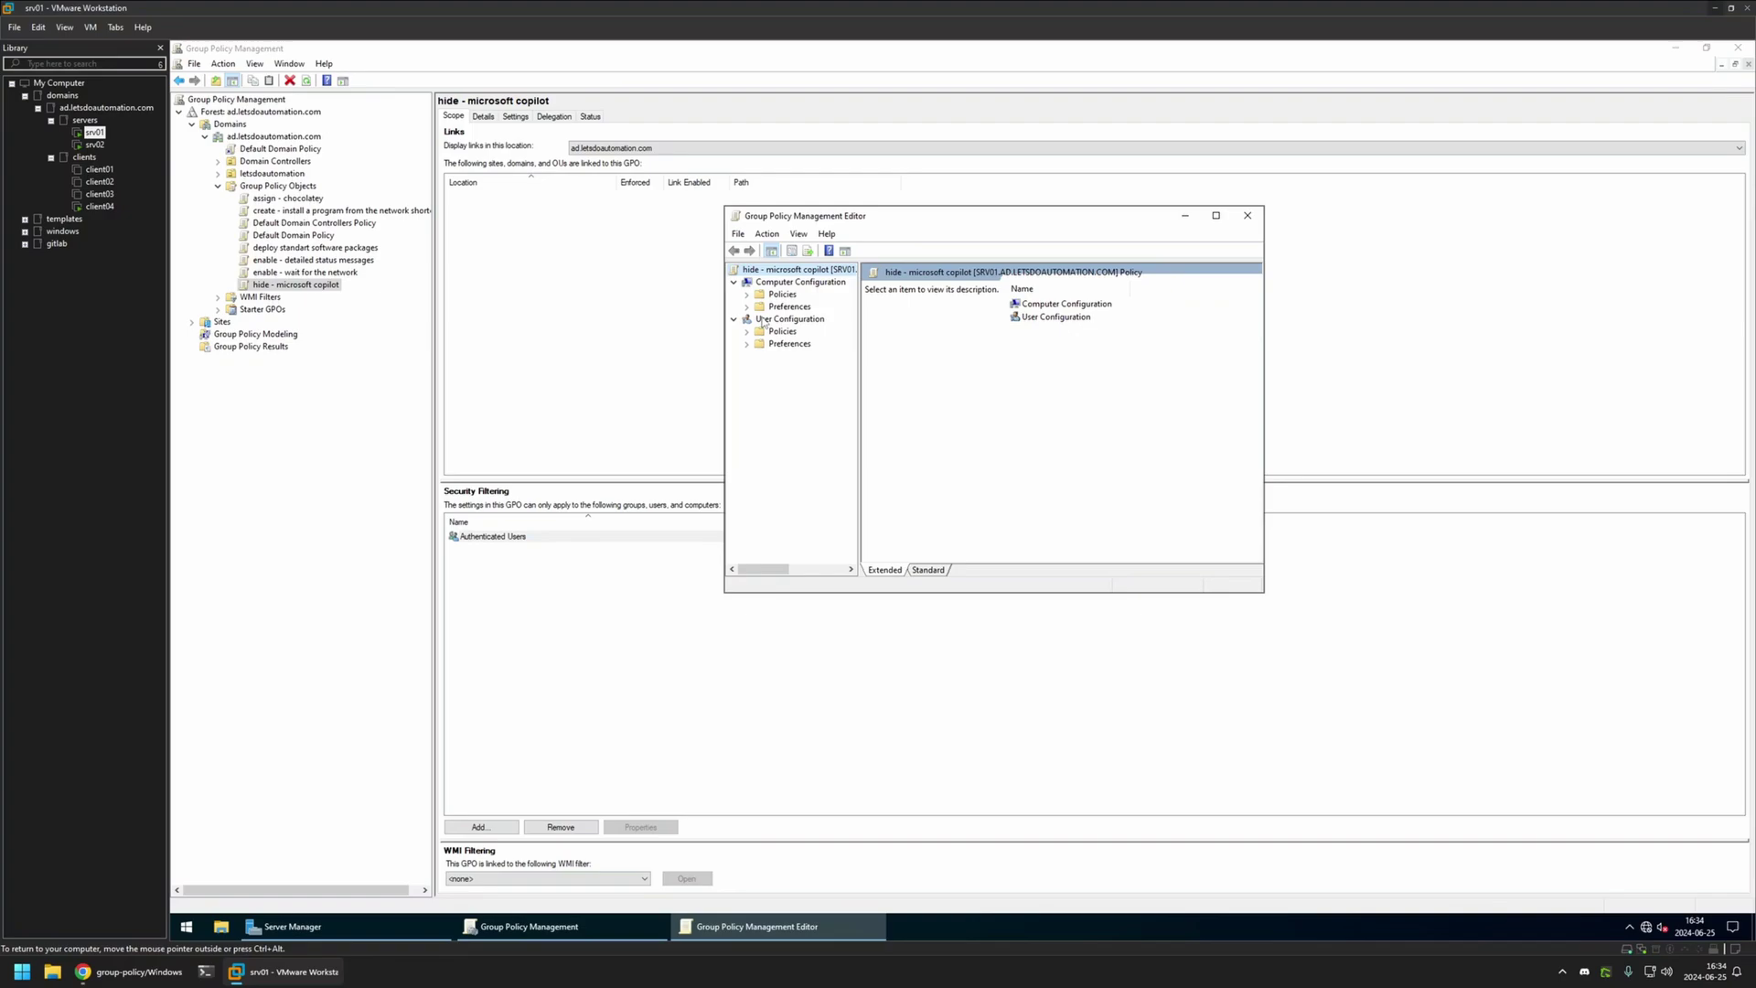
- Start a new Registry Item under User Configuration > Preferences > Windows Settings > Registry
{"action": "left_click", "coordinate": [768, 319]}
{"action": "left_click", "coordinate": [749, 345]}
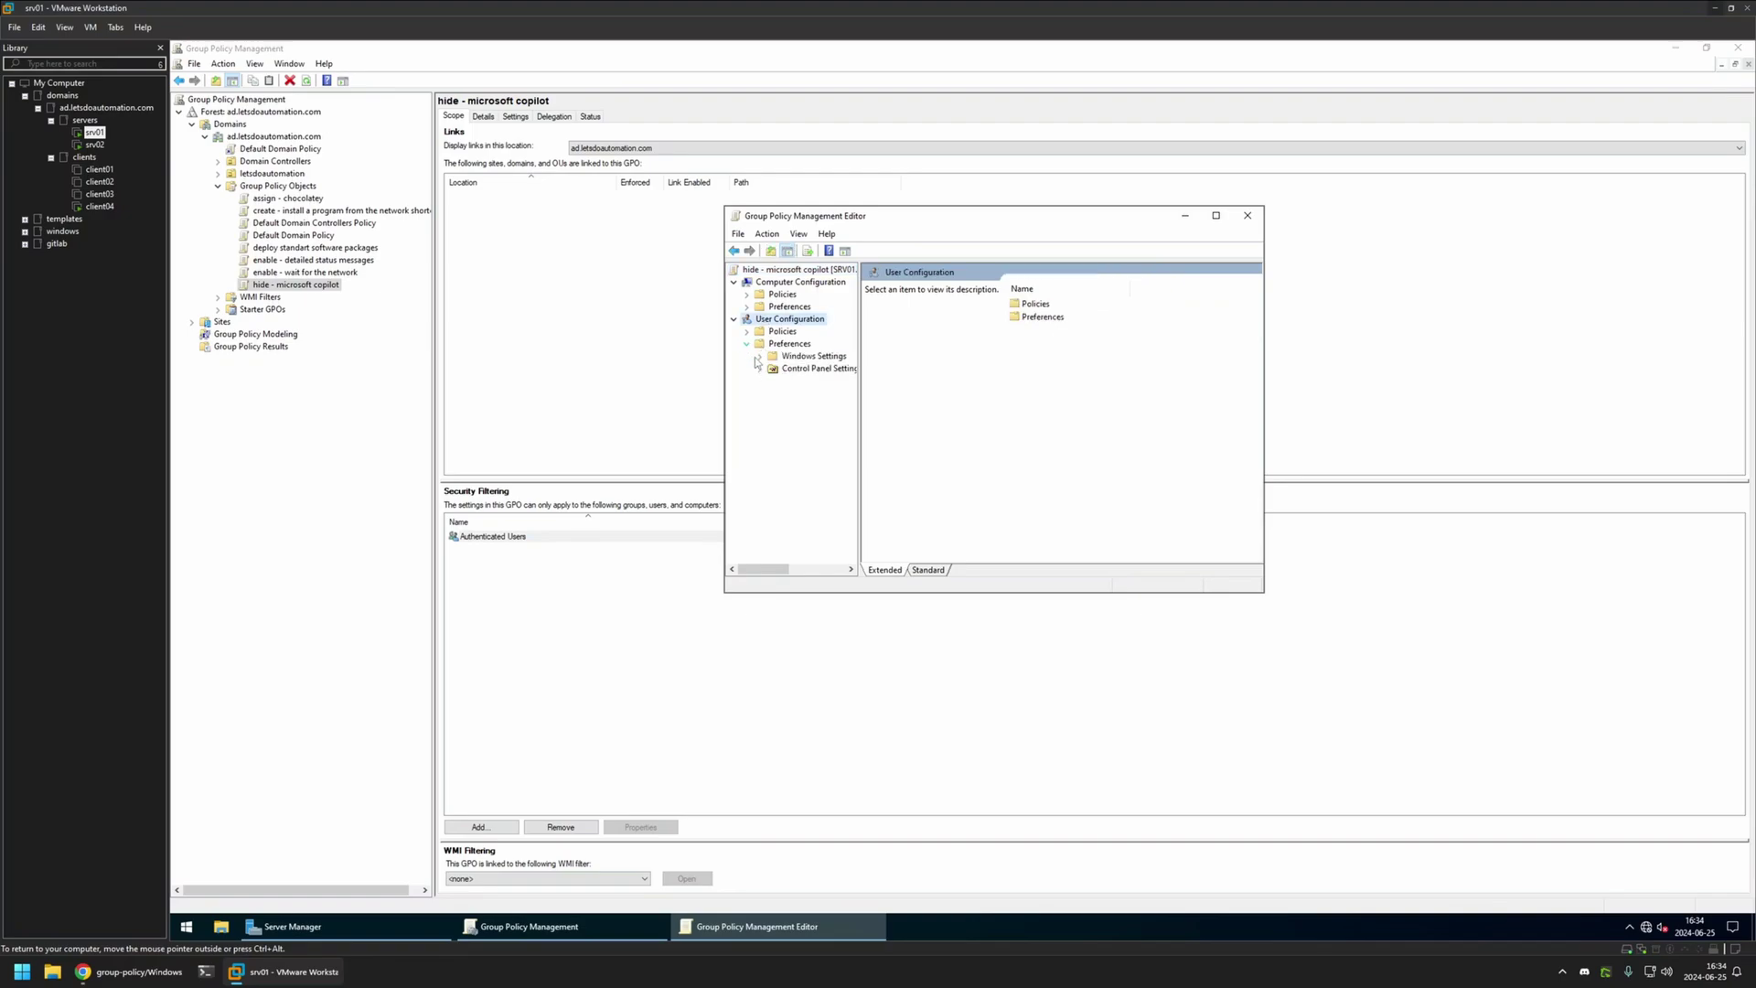
{"action": "left_click", "coordinate": [759, 356]}
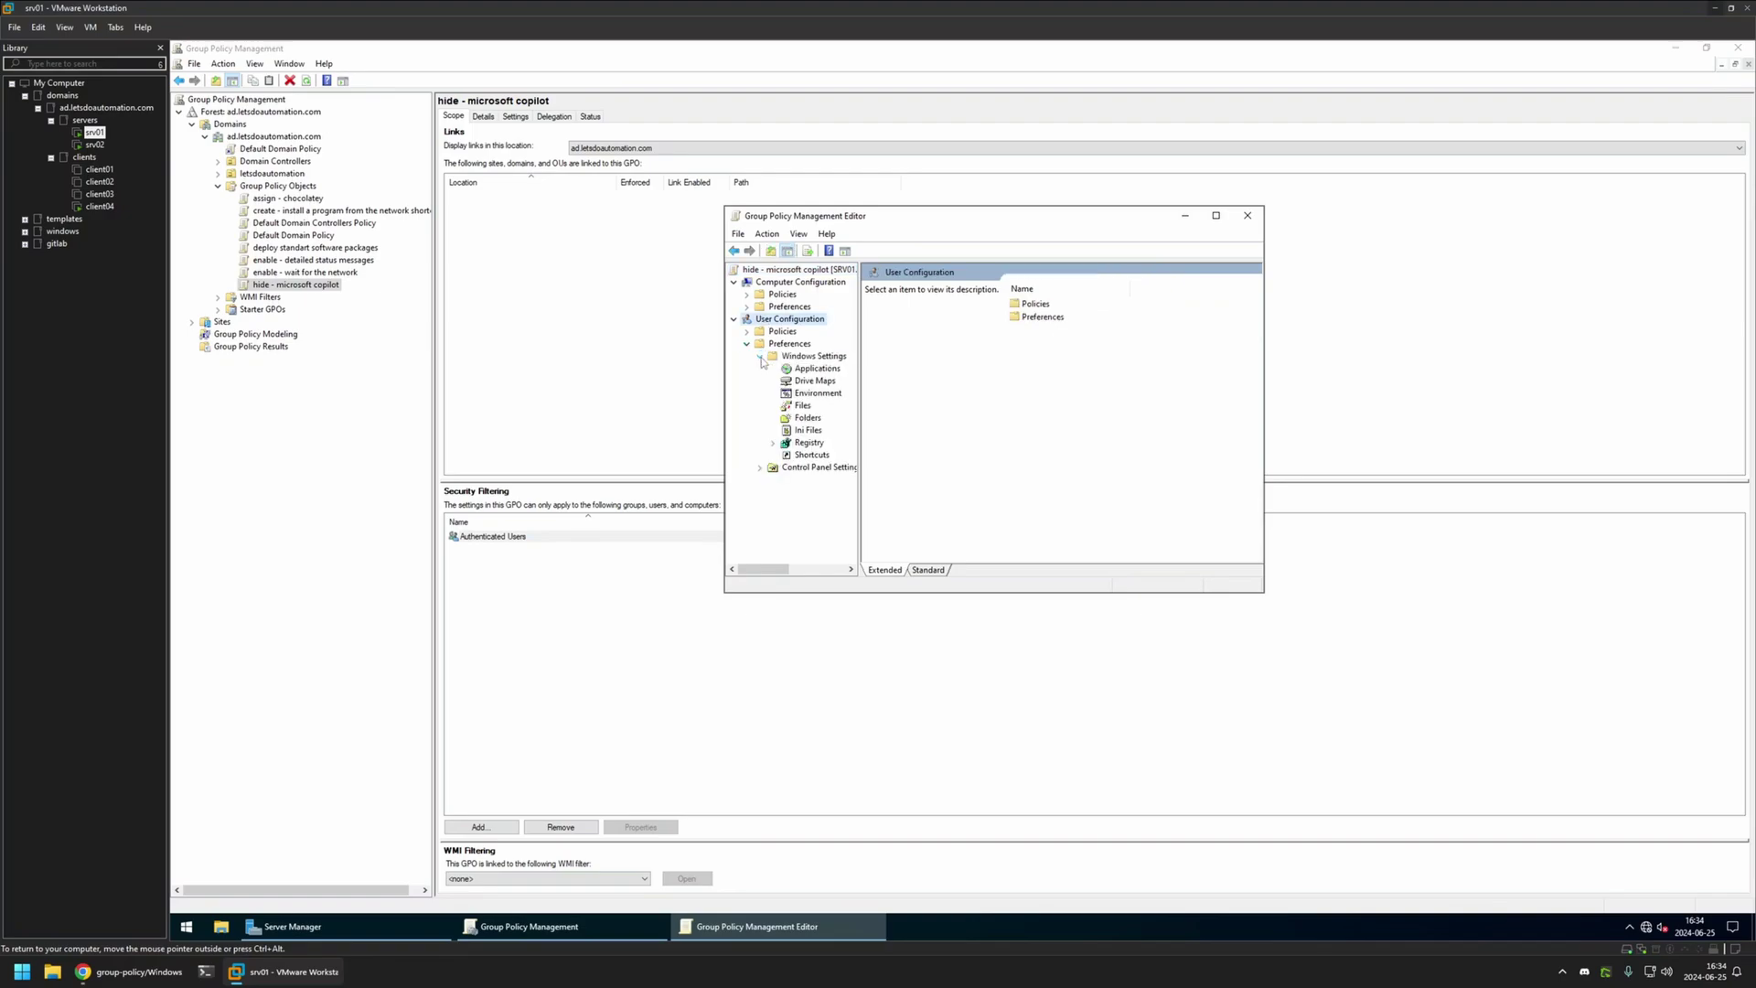
{"action": "left_click", "coordinate": [810, 443]}
{"action": "right_click", "coordinate": [1066, 377]}
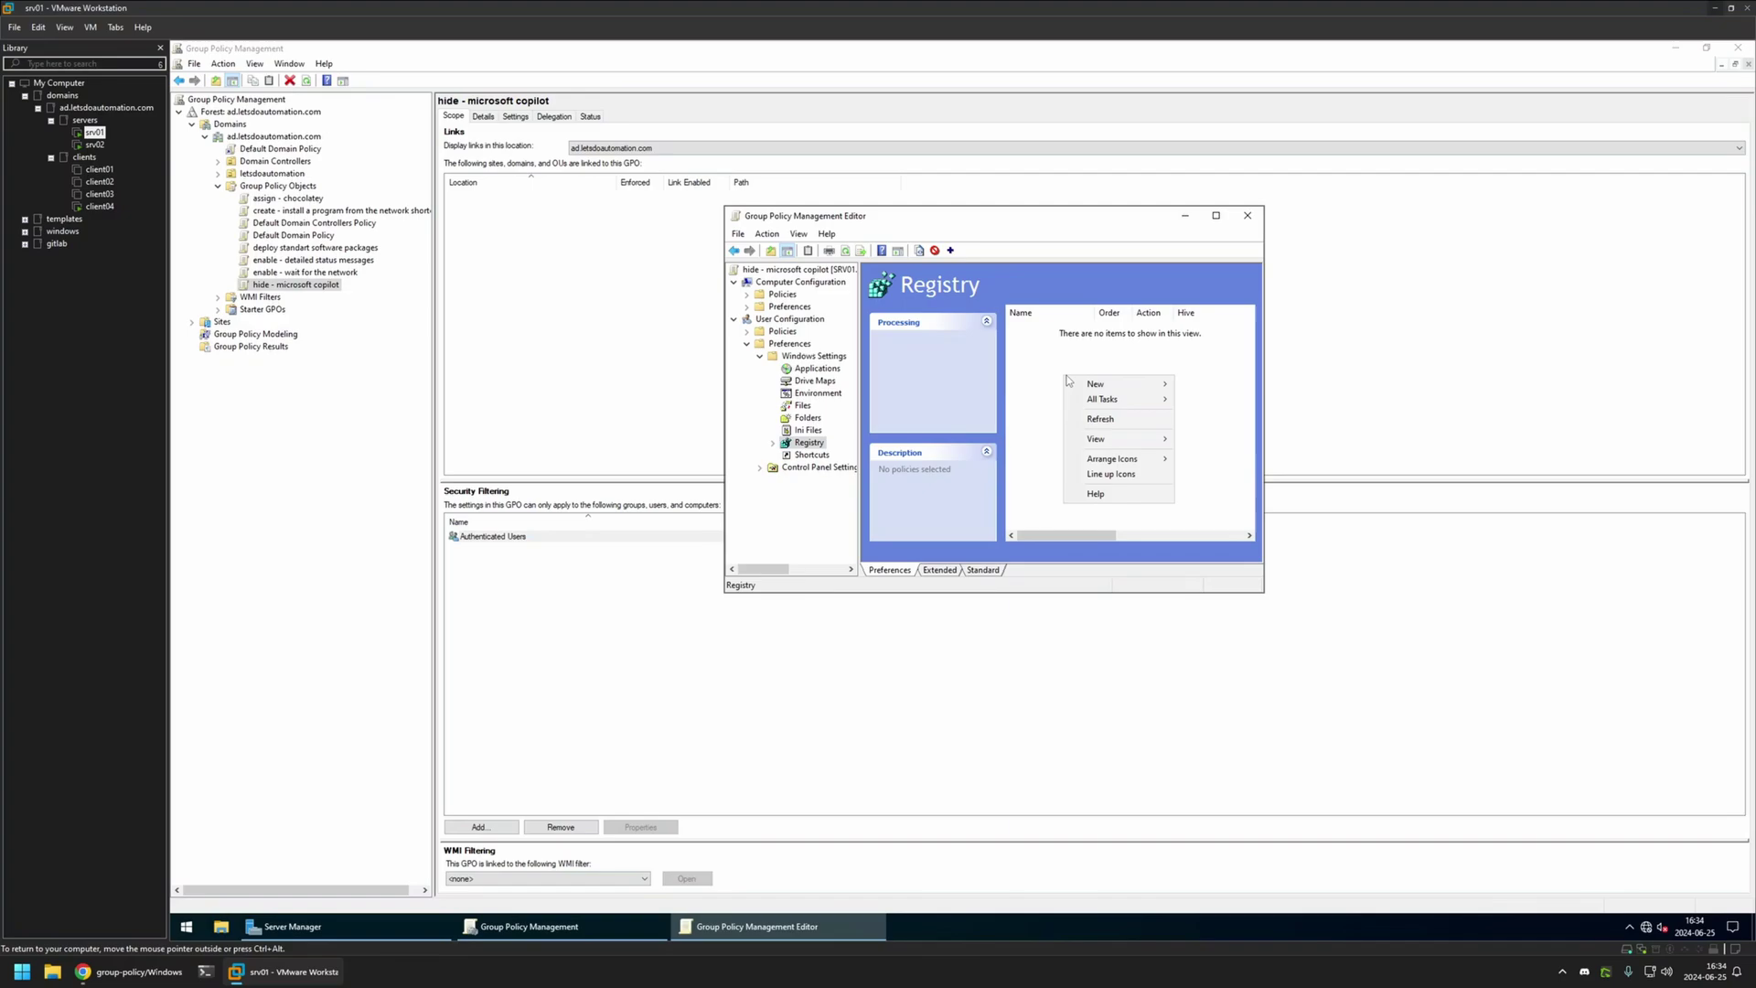
{"action": "mouse_move", "coordinate": [1096, 383]}
{"action": "left_click", "coordinate": [1226, 388]}
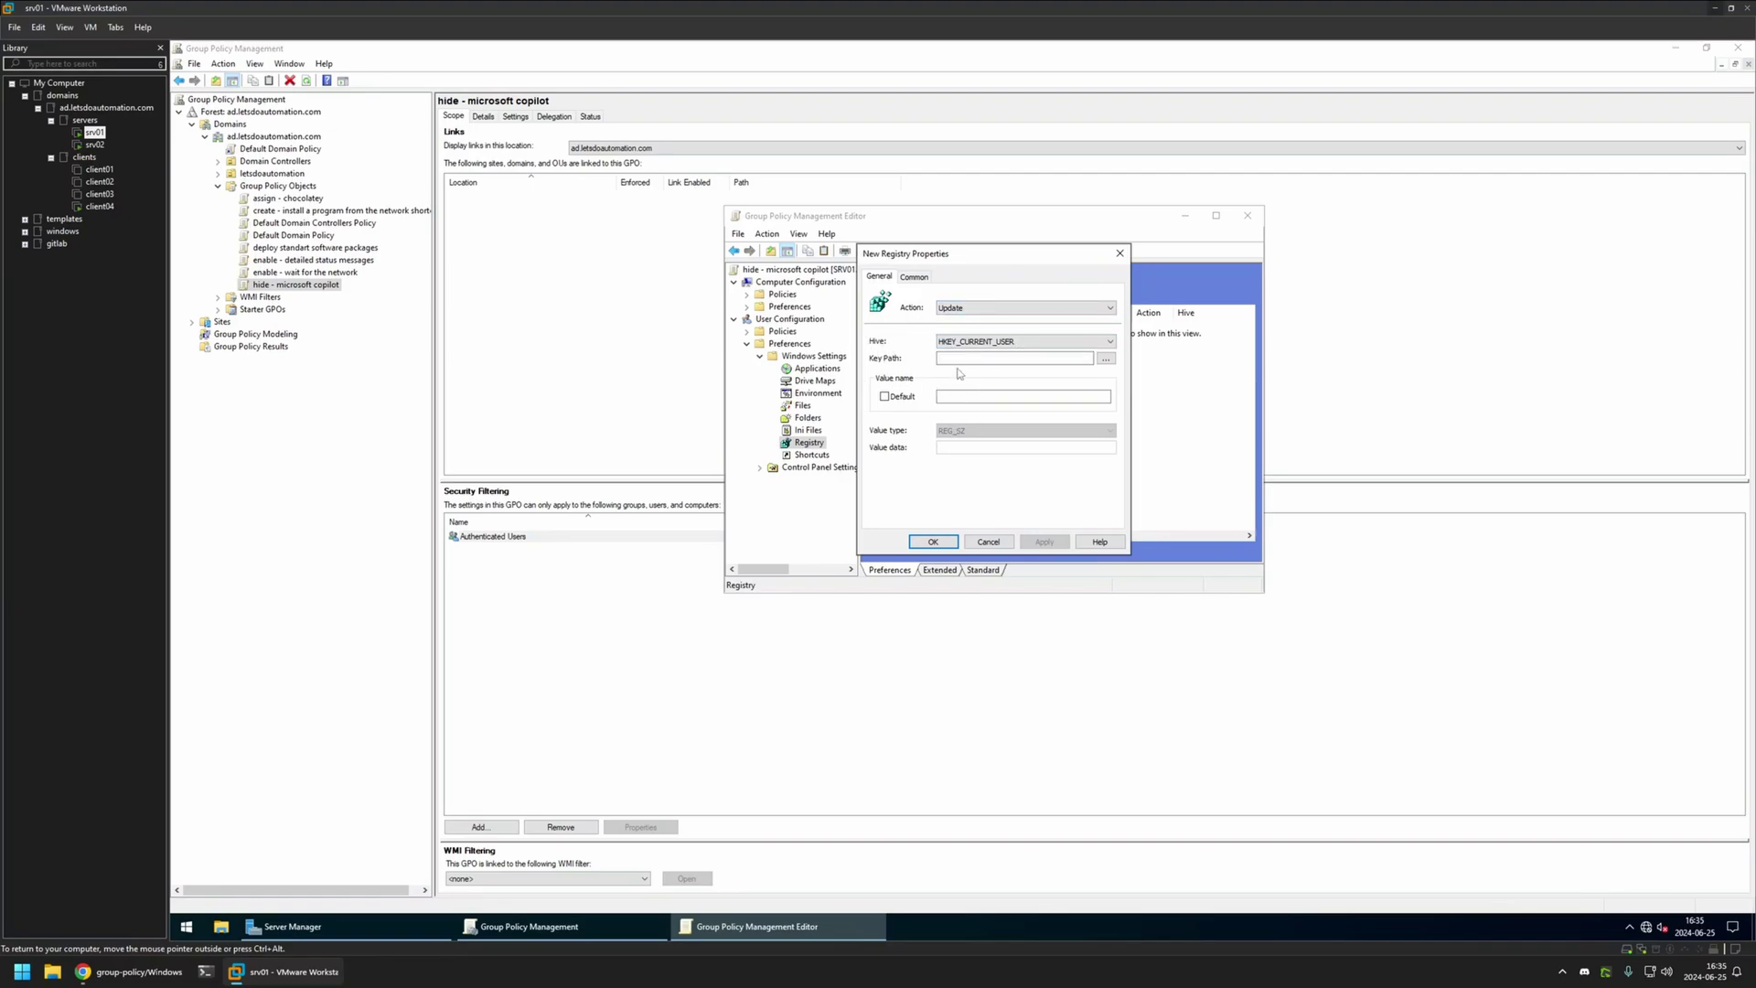
- Copy the Explorer\Advanced key path from the GitHub README into the item's Key Path
{"action": "left_click", "coordinate": [133, 971]}
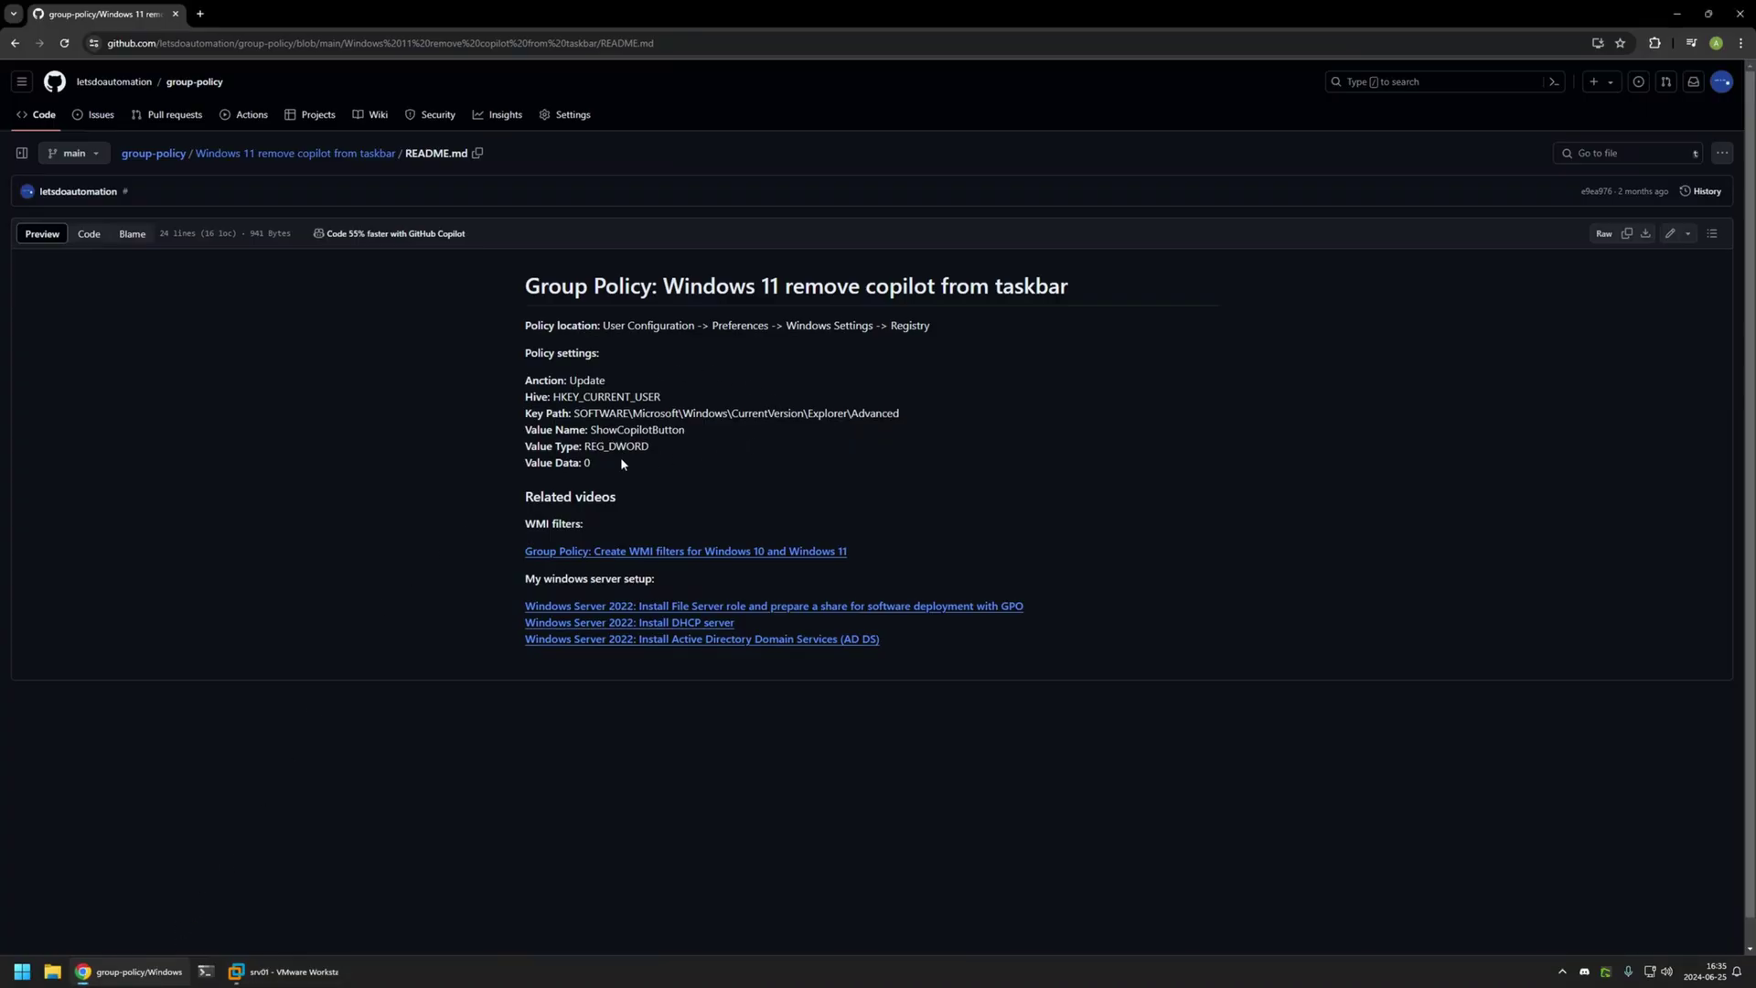
{"action": "left_click_drag", "start_coordinate": [640, 462], "coordinate": [521, 377]}
{"action": "left_click", "coordinate": [722, 435]}
{"action": "left_click_drag", "start_coordinate": [900, 413], "coordinate": [575, 414]}
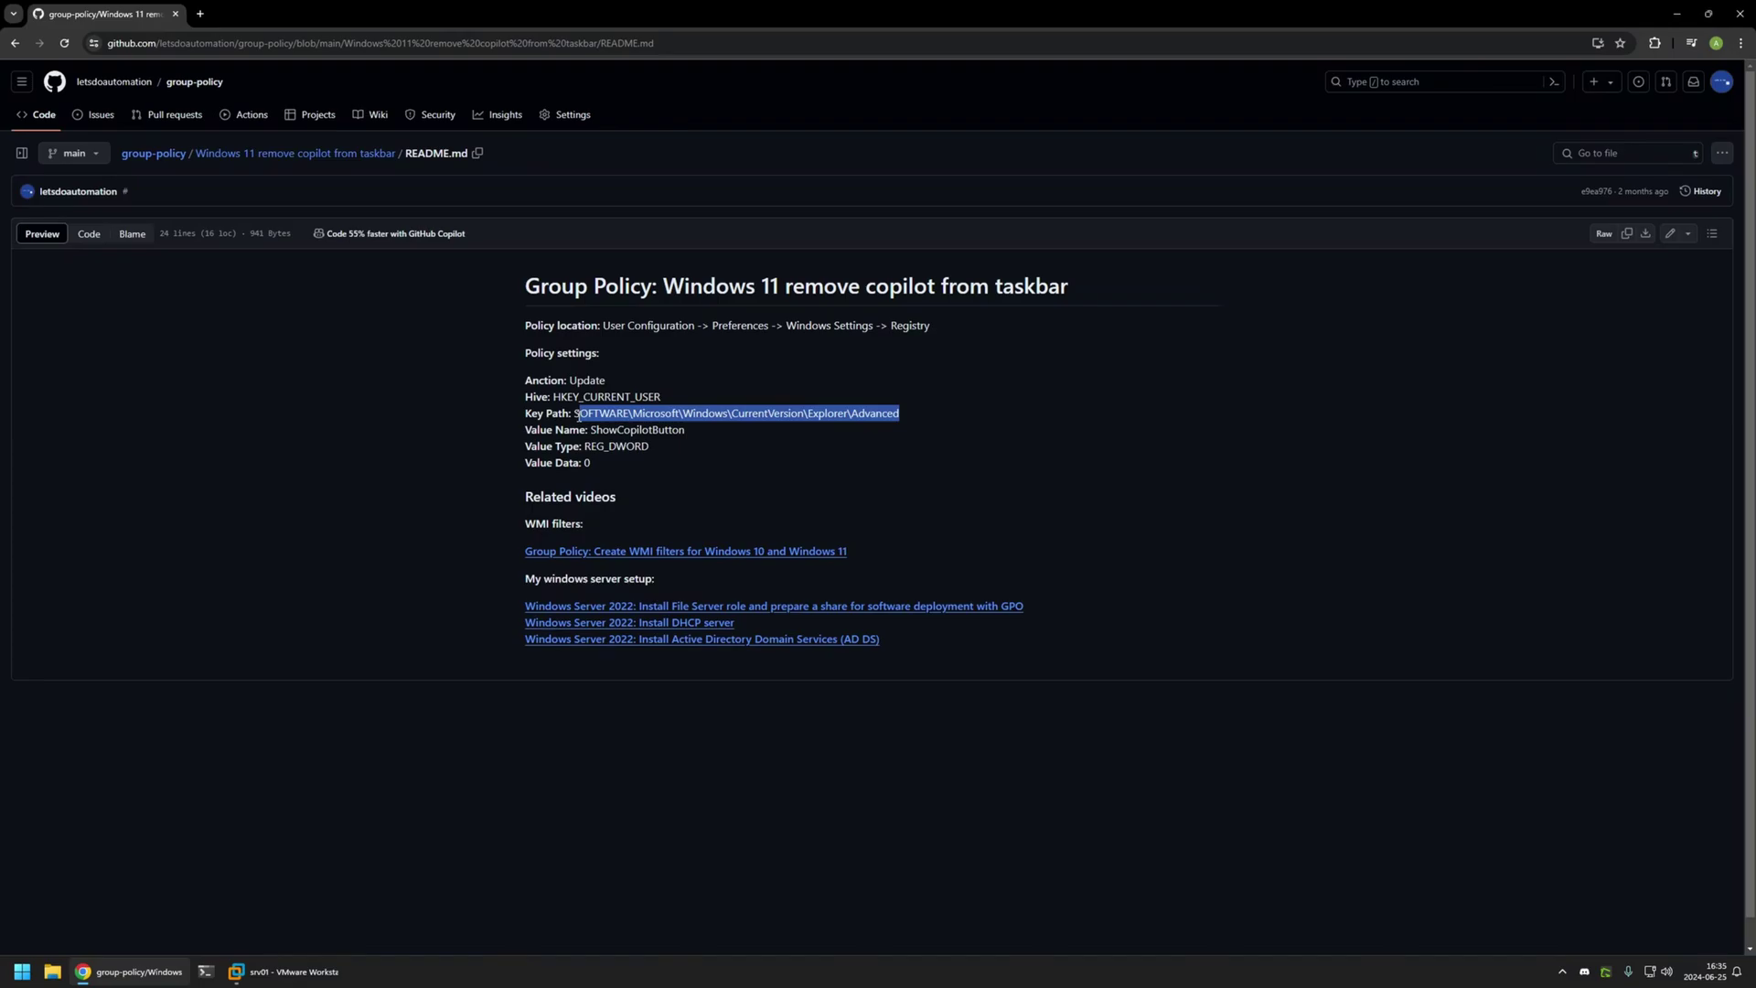
{"action": "right_click", "coordinate": [582, 413]}
{"action": "left_click", "coordinate": [604, 424]}
{"action": "left_click", "coordinate": [287, 971]}
{"action": "left_click", "coordinate": [952, 357]}
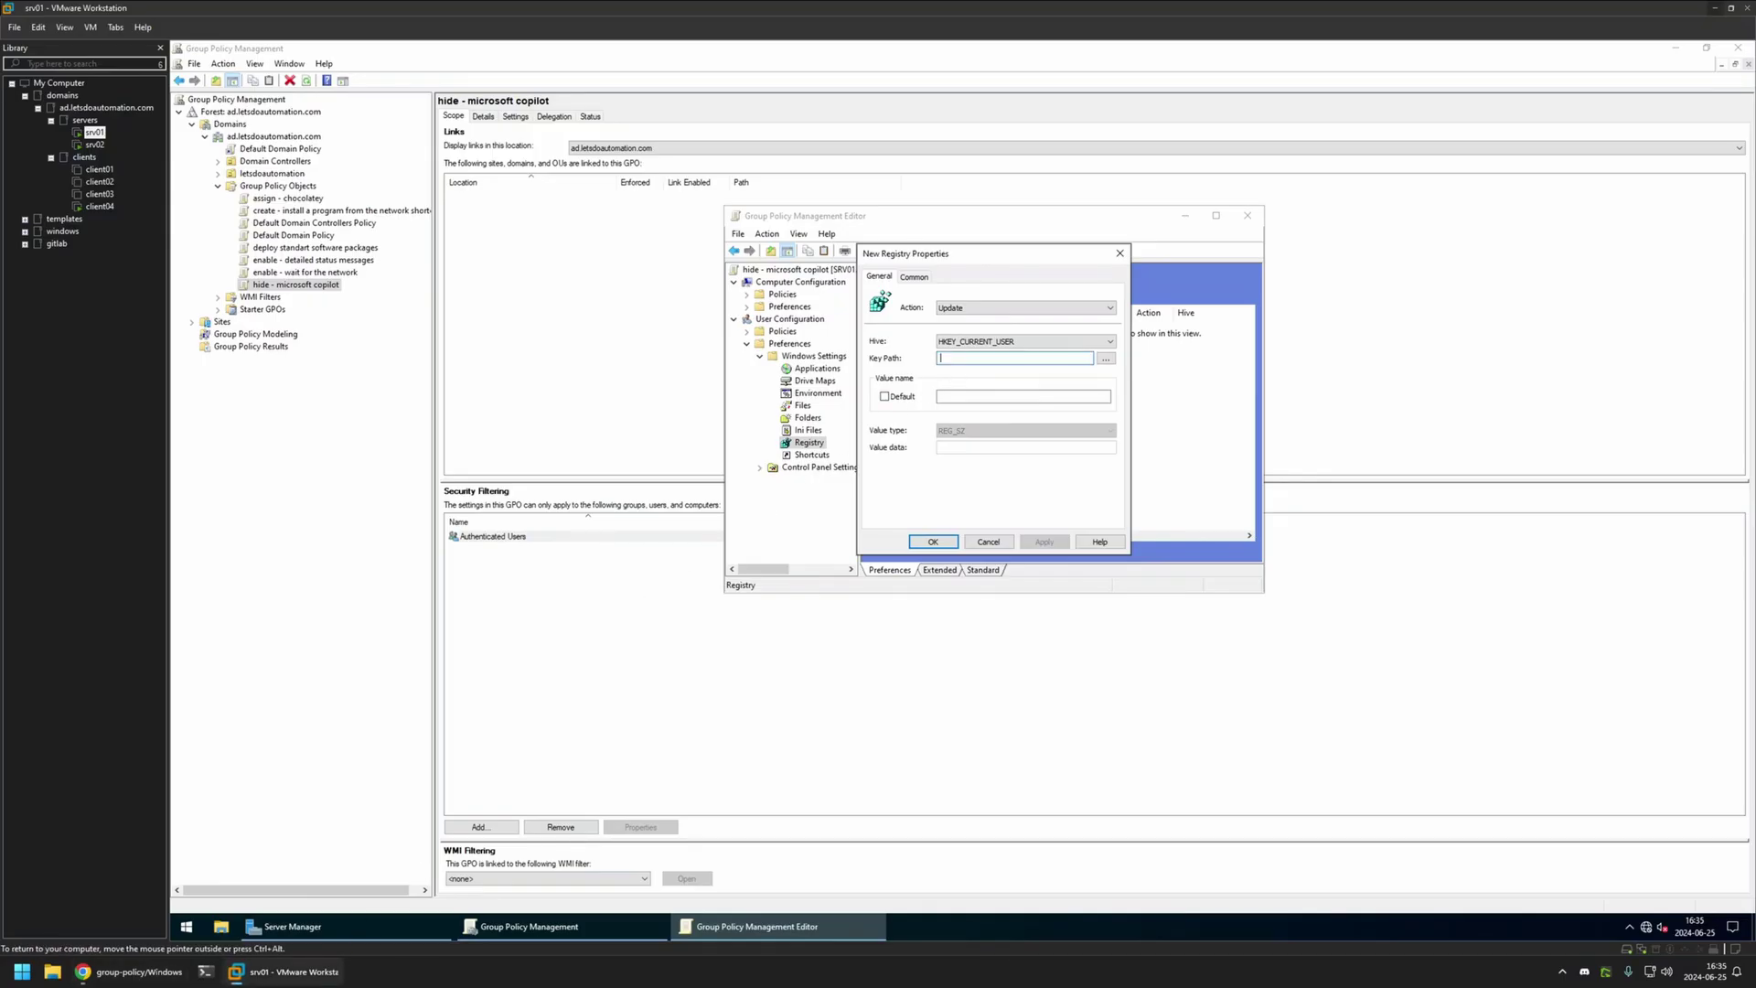
{"action": "key", "text": "ctrl+v"}
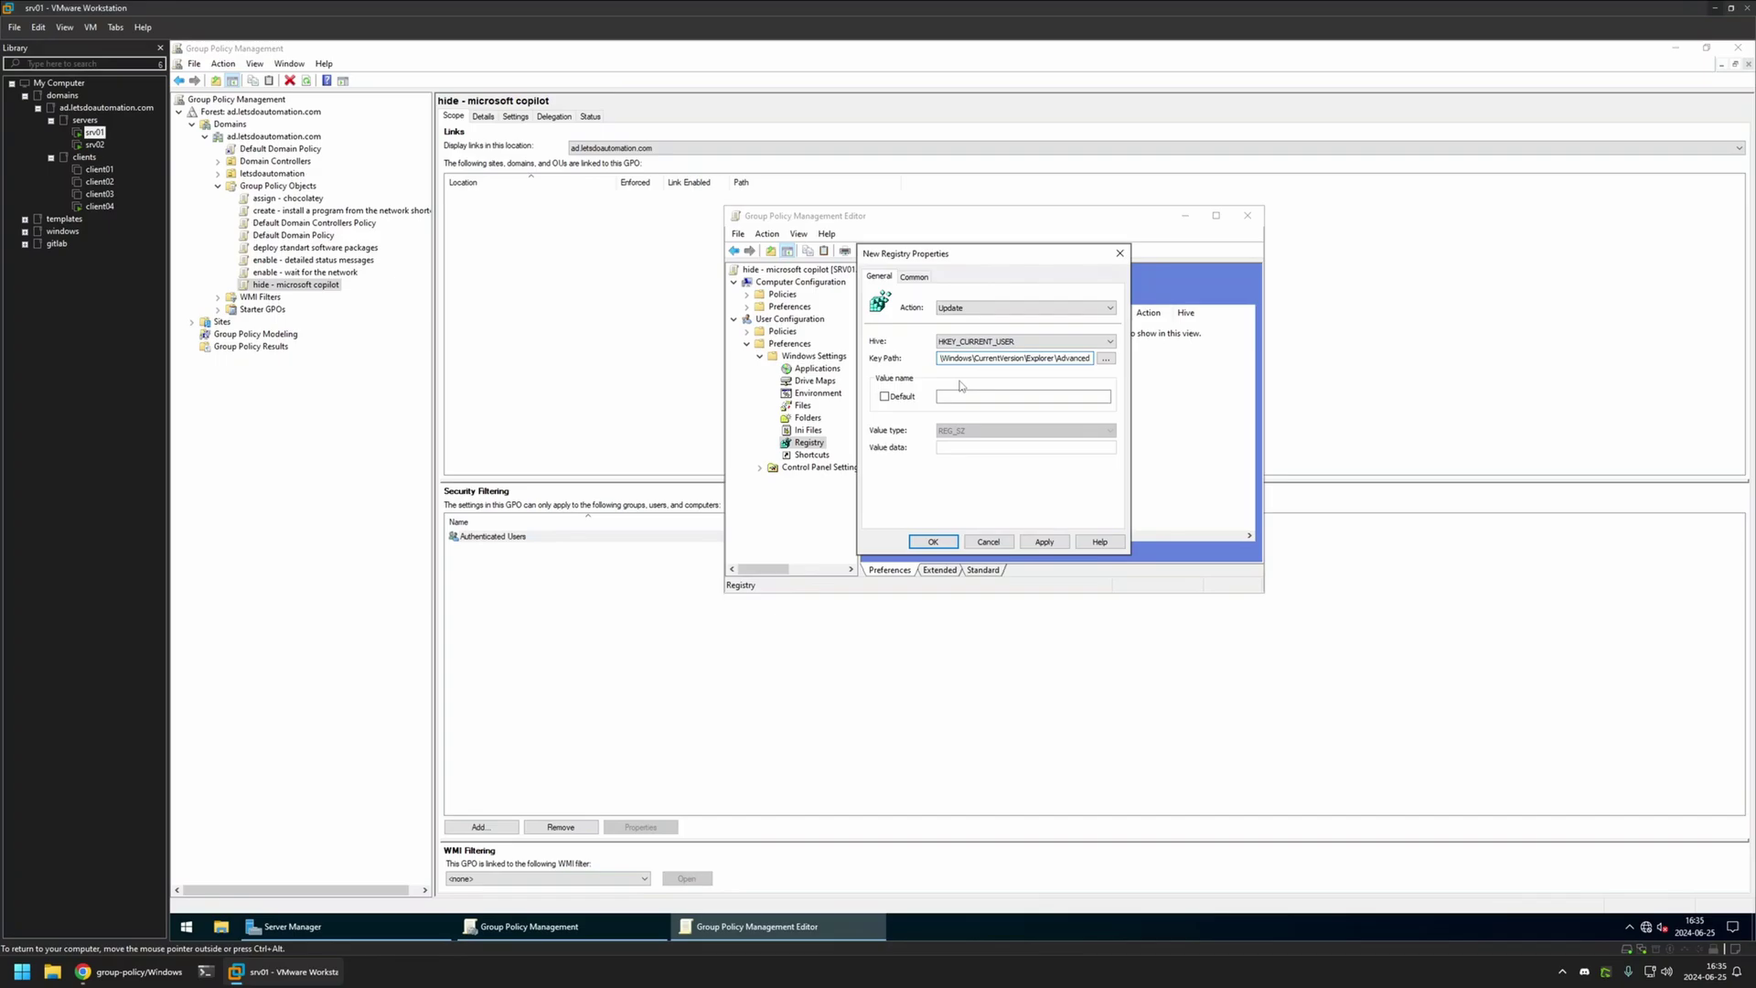
{"action": "left_click", "coordinate": [956, 400]}
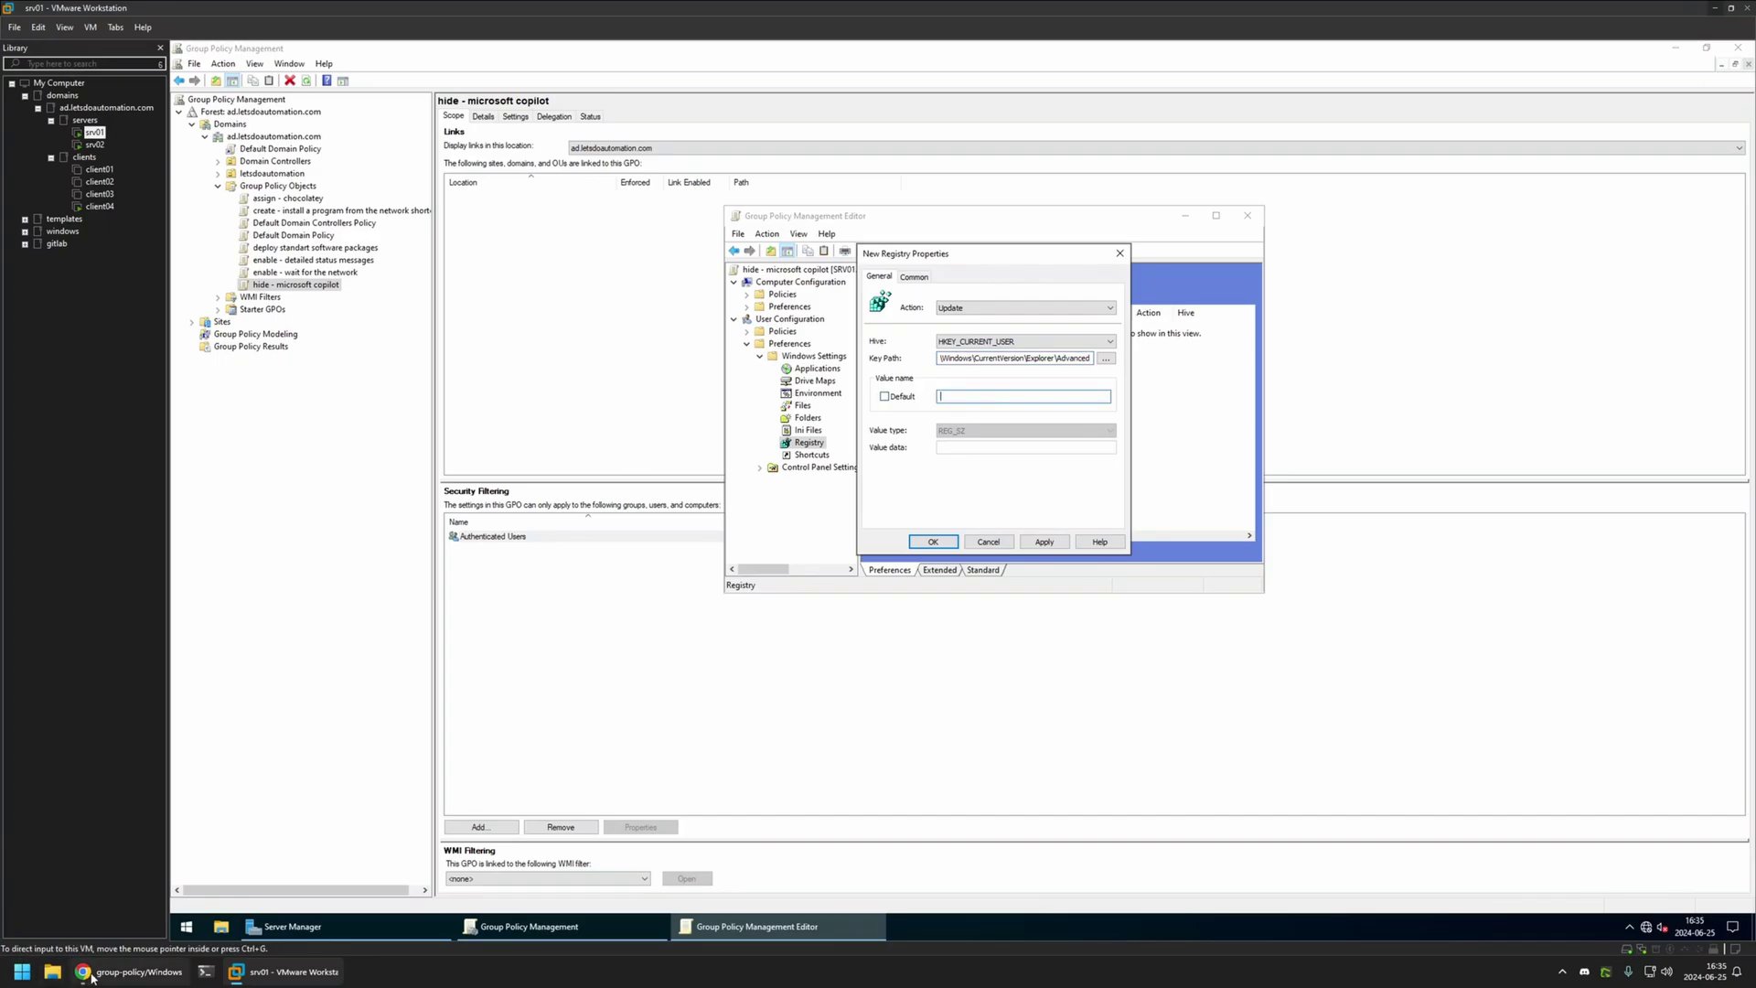
- Set value name ShowCopilotButton, type REG_DWORD, data 0, and save the registry item
{"action": "left_click", "coordinate": [130, 971]}
{"action": "double_click", "coordinate": [615, 430]}
{"action": "right_click", "coordinate": [615, 429]}
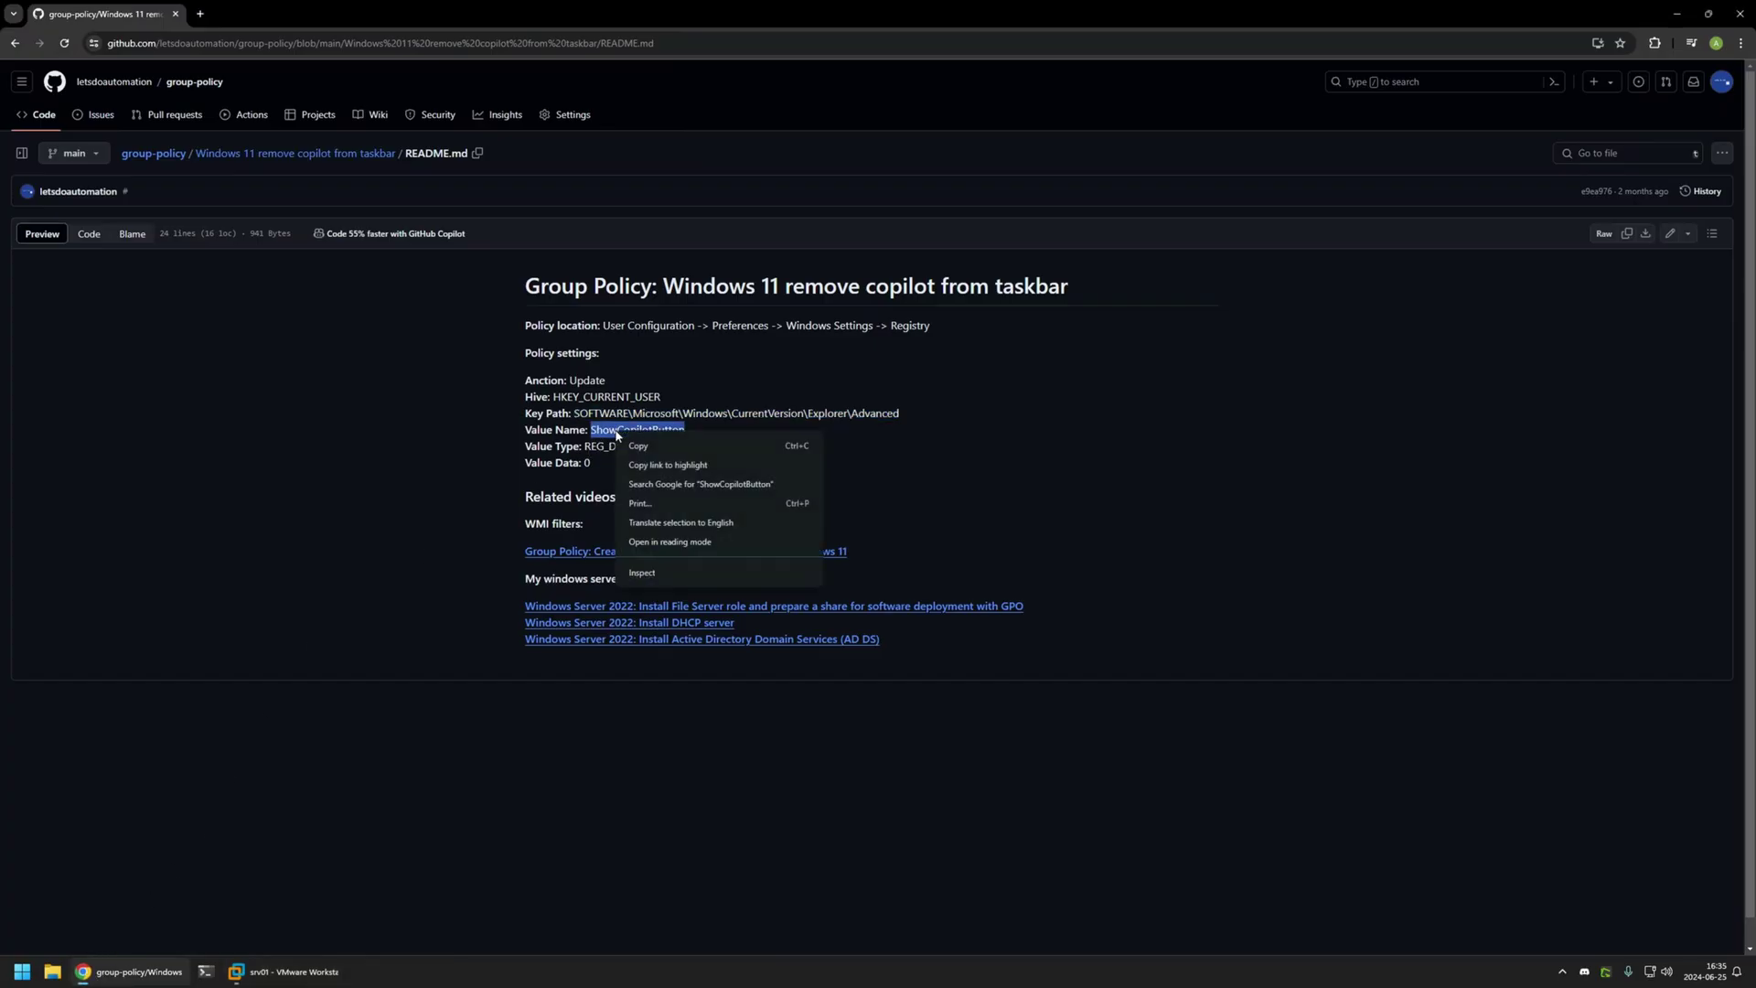
{"action": "left_click", "coordinate": [651, 444]}
{"action": "left_click", "coordinate": [242, 970]}
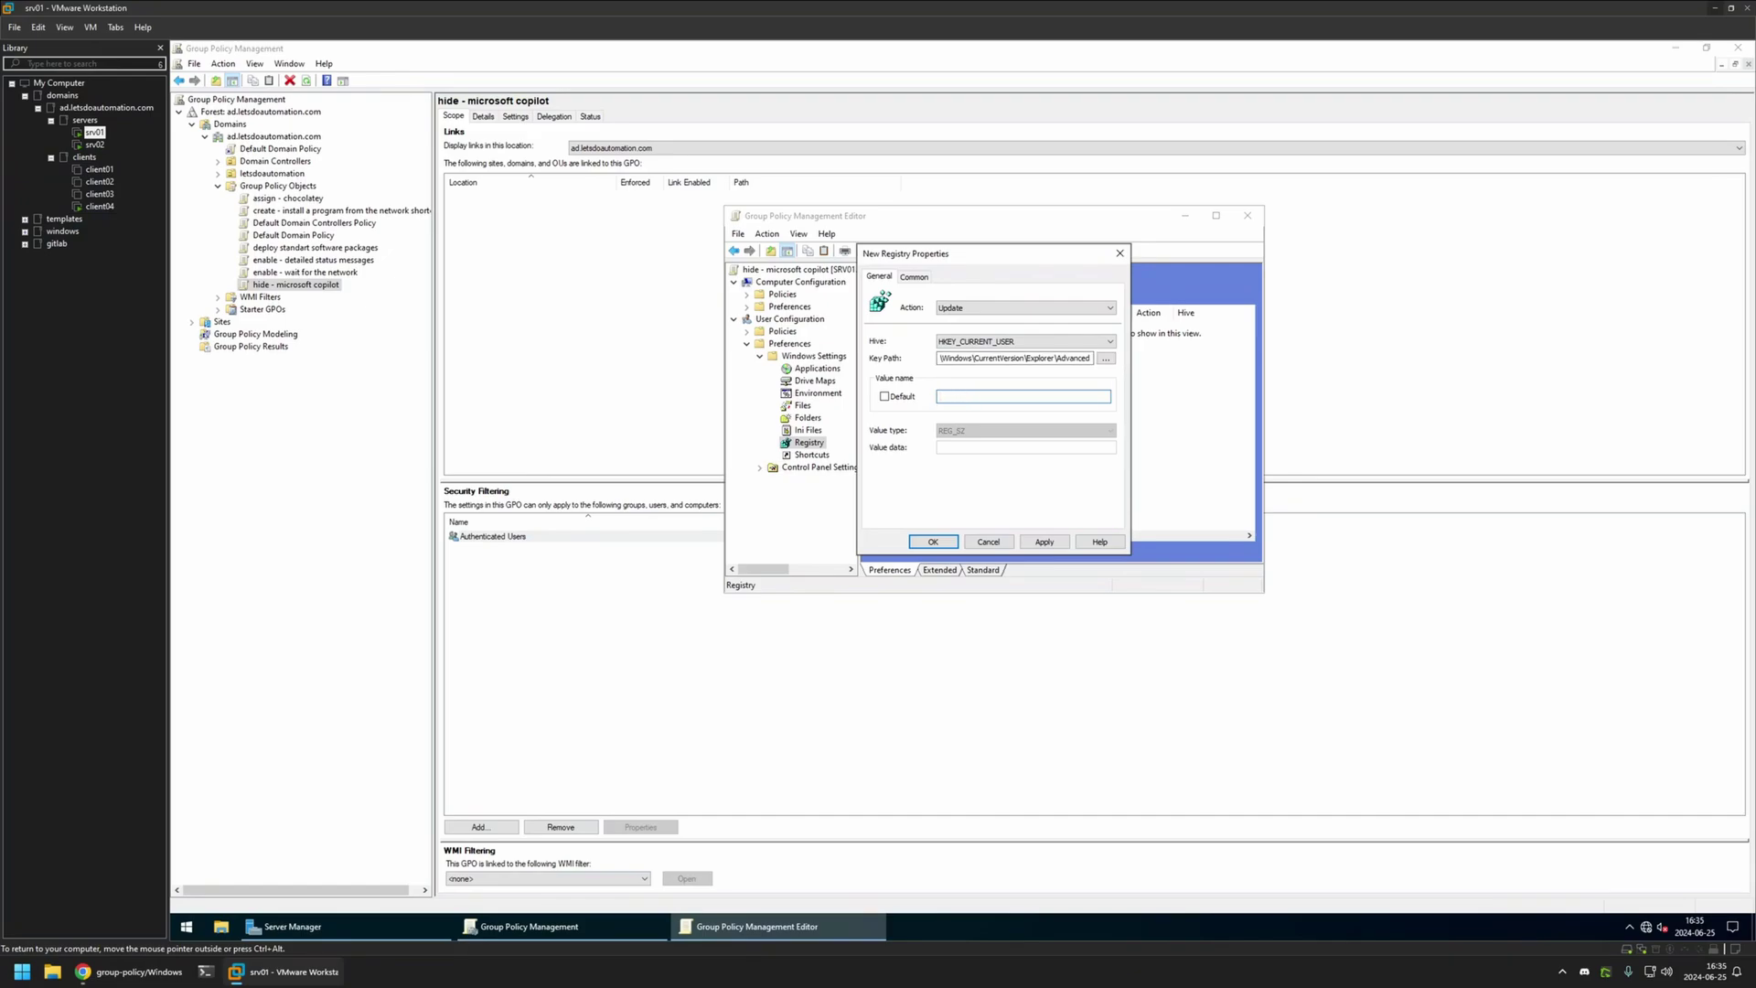
{"action": "key", "text": "ctrl+v"}
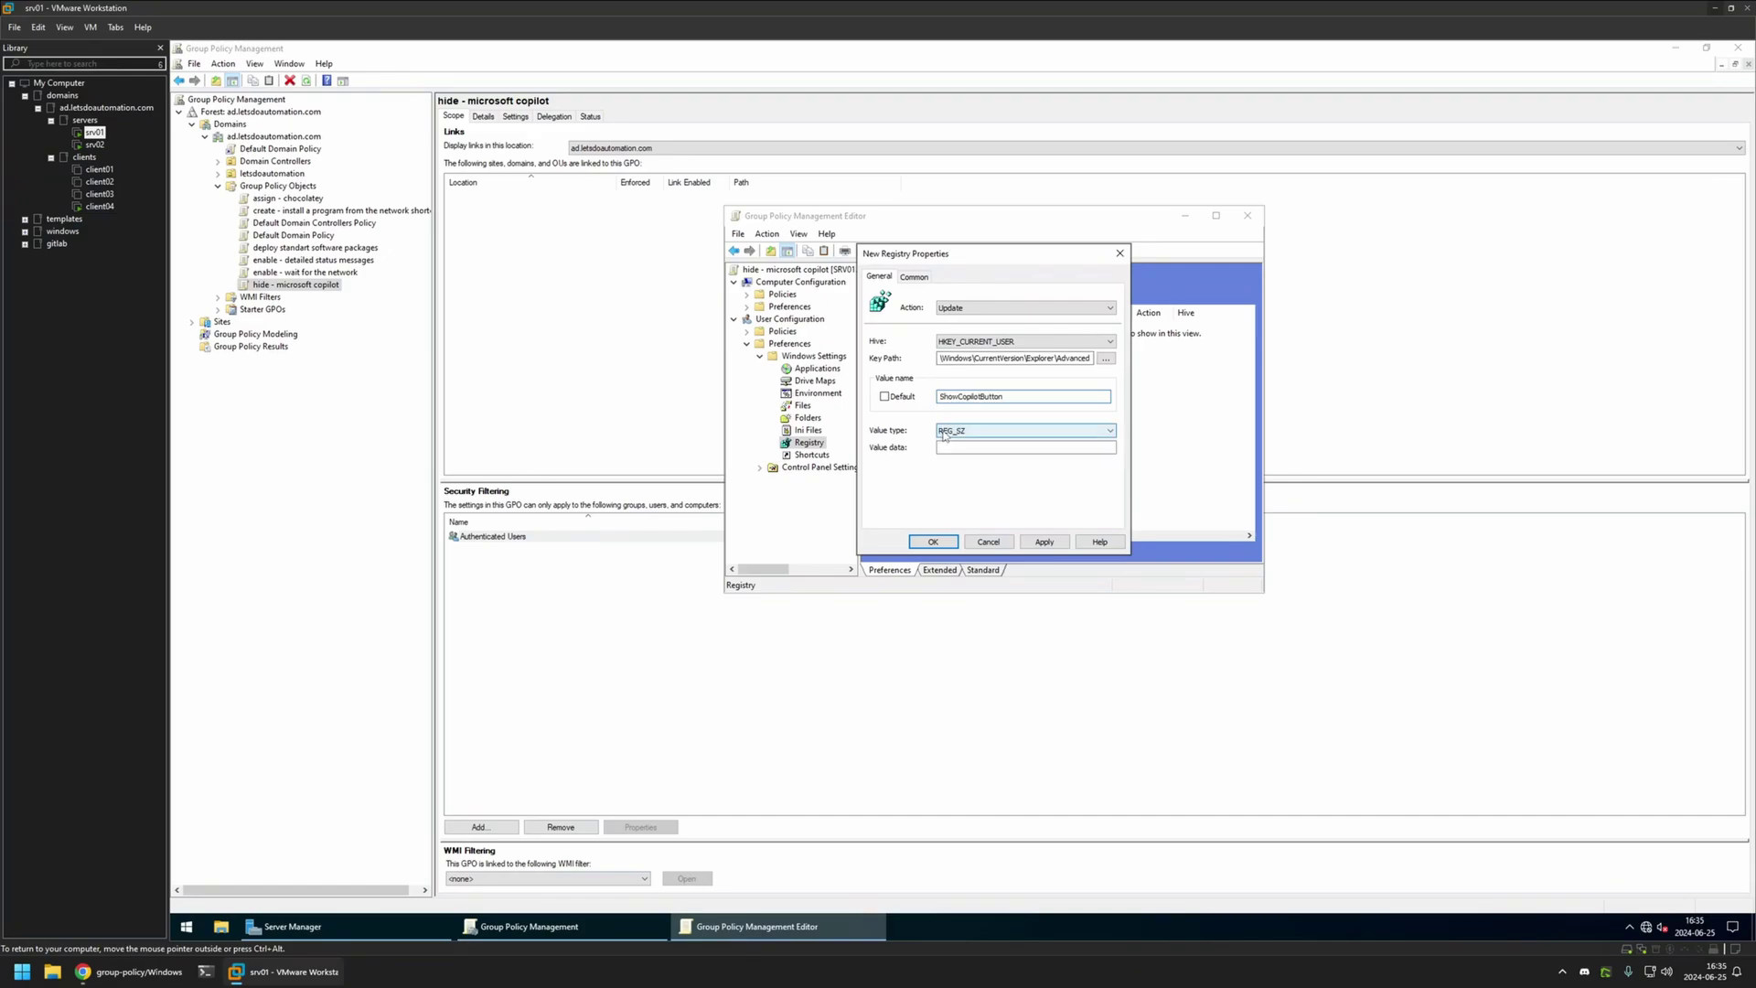
{"action": "left_click", "coordinate": [945, 435]}
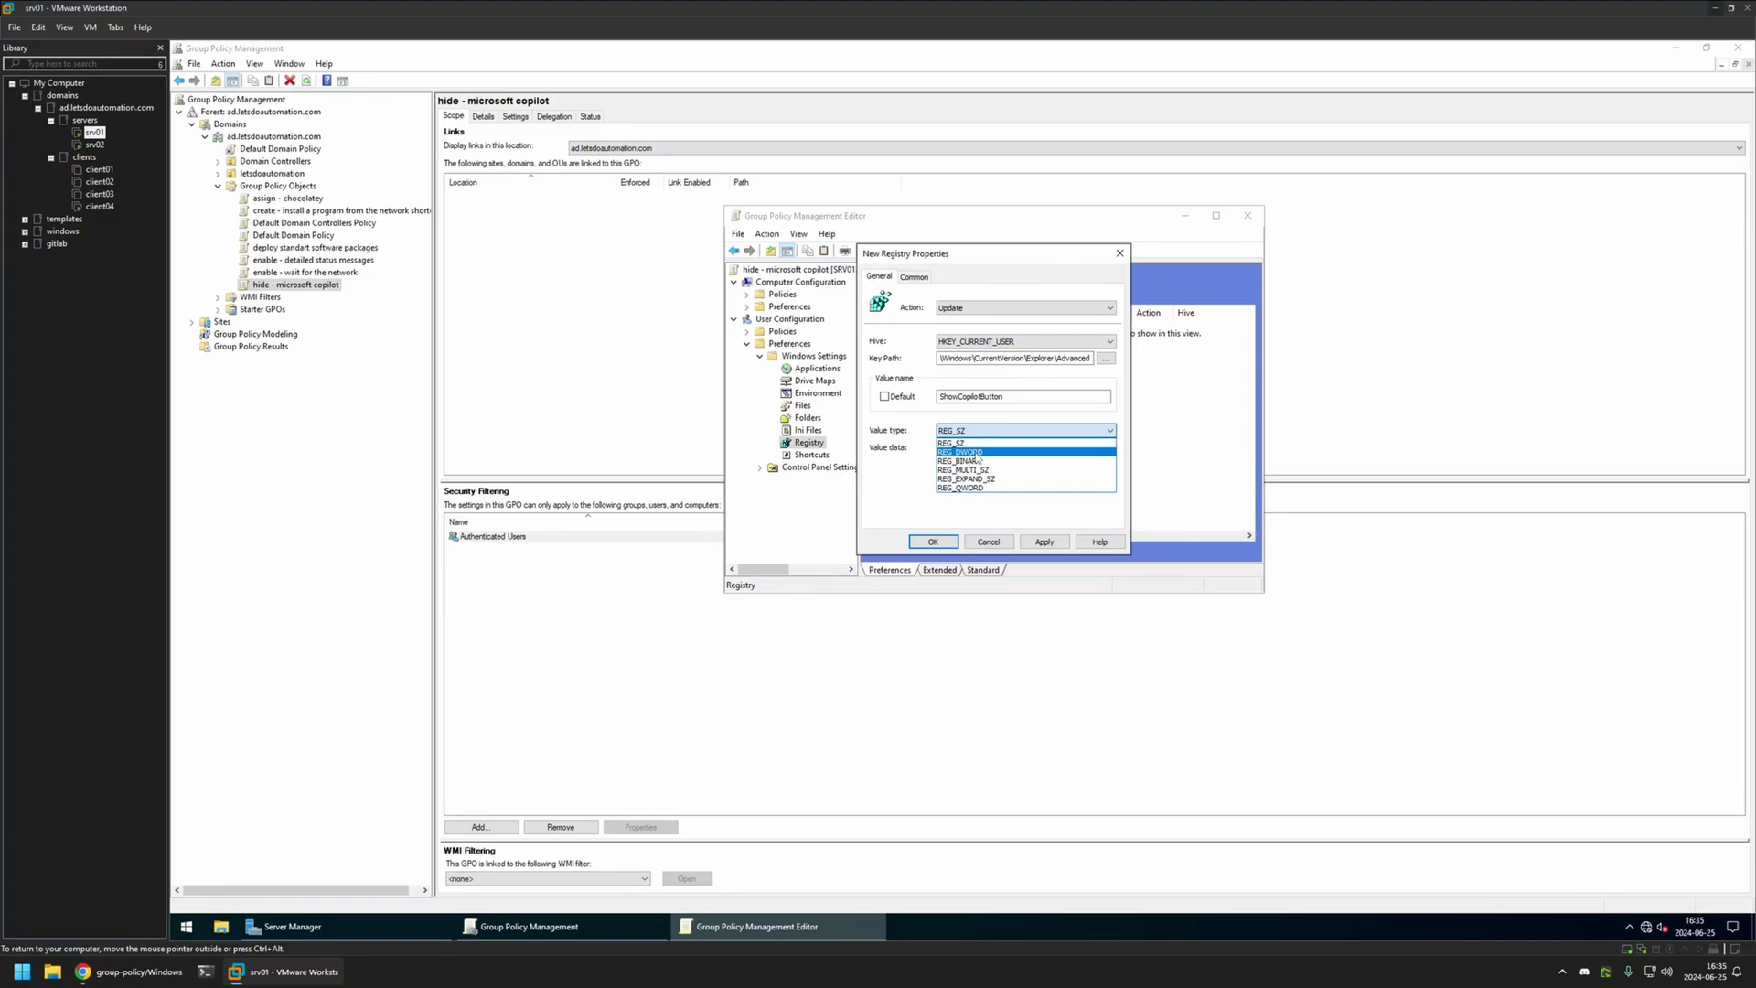
{"action": "left_click", "coordinate": [977, 455]}
{"action": "left_click", "coordinate": [939, 448]}
{"action": "type", "text": "0"}
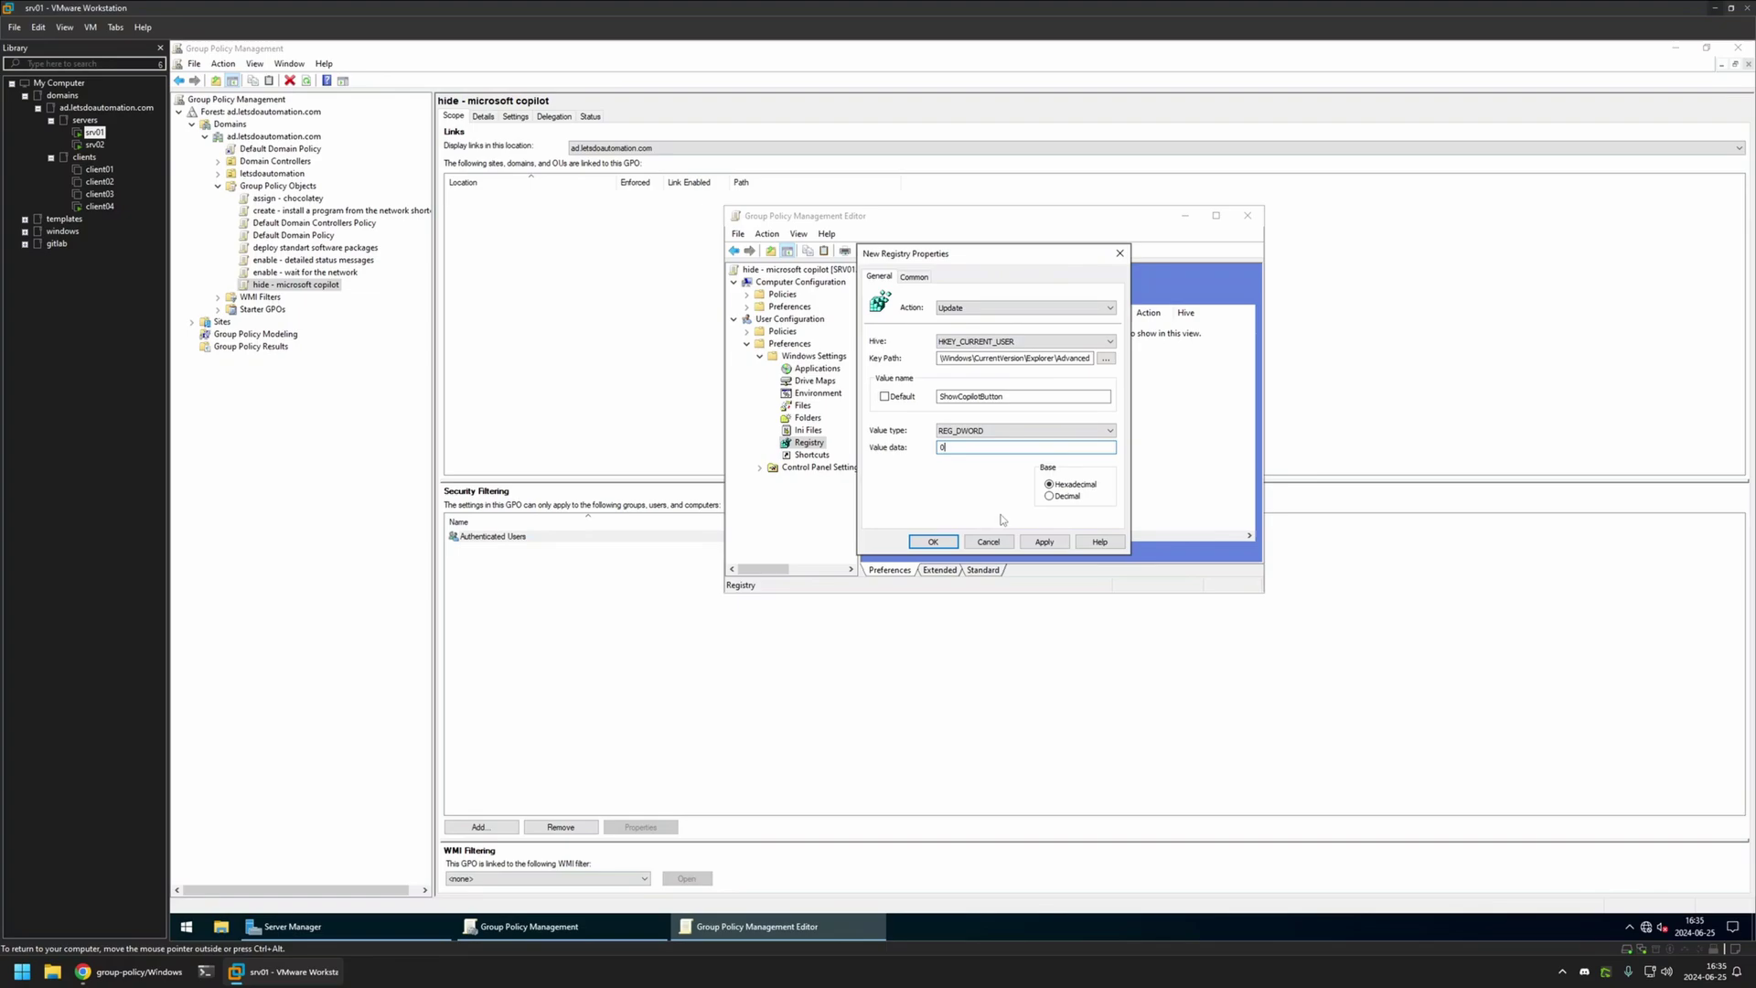
{"action": "left_click", "coordinate": [1043, 542]}
{"action": "left_click", "coordinate": [933, 542]}
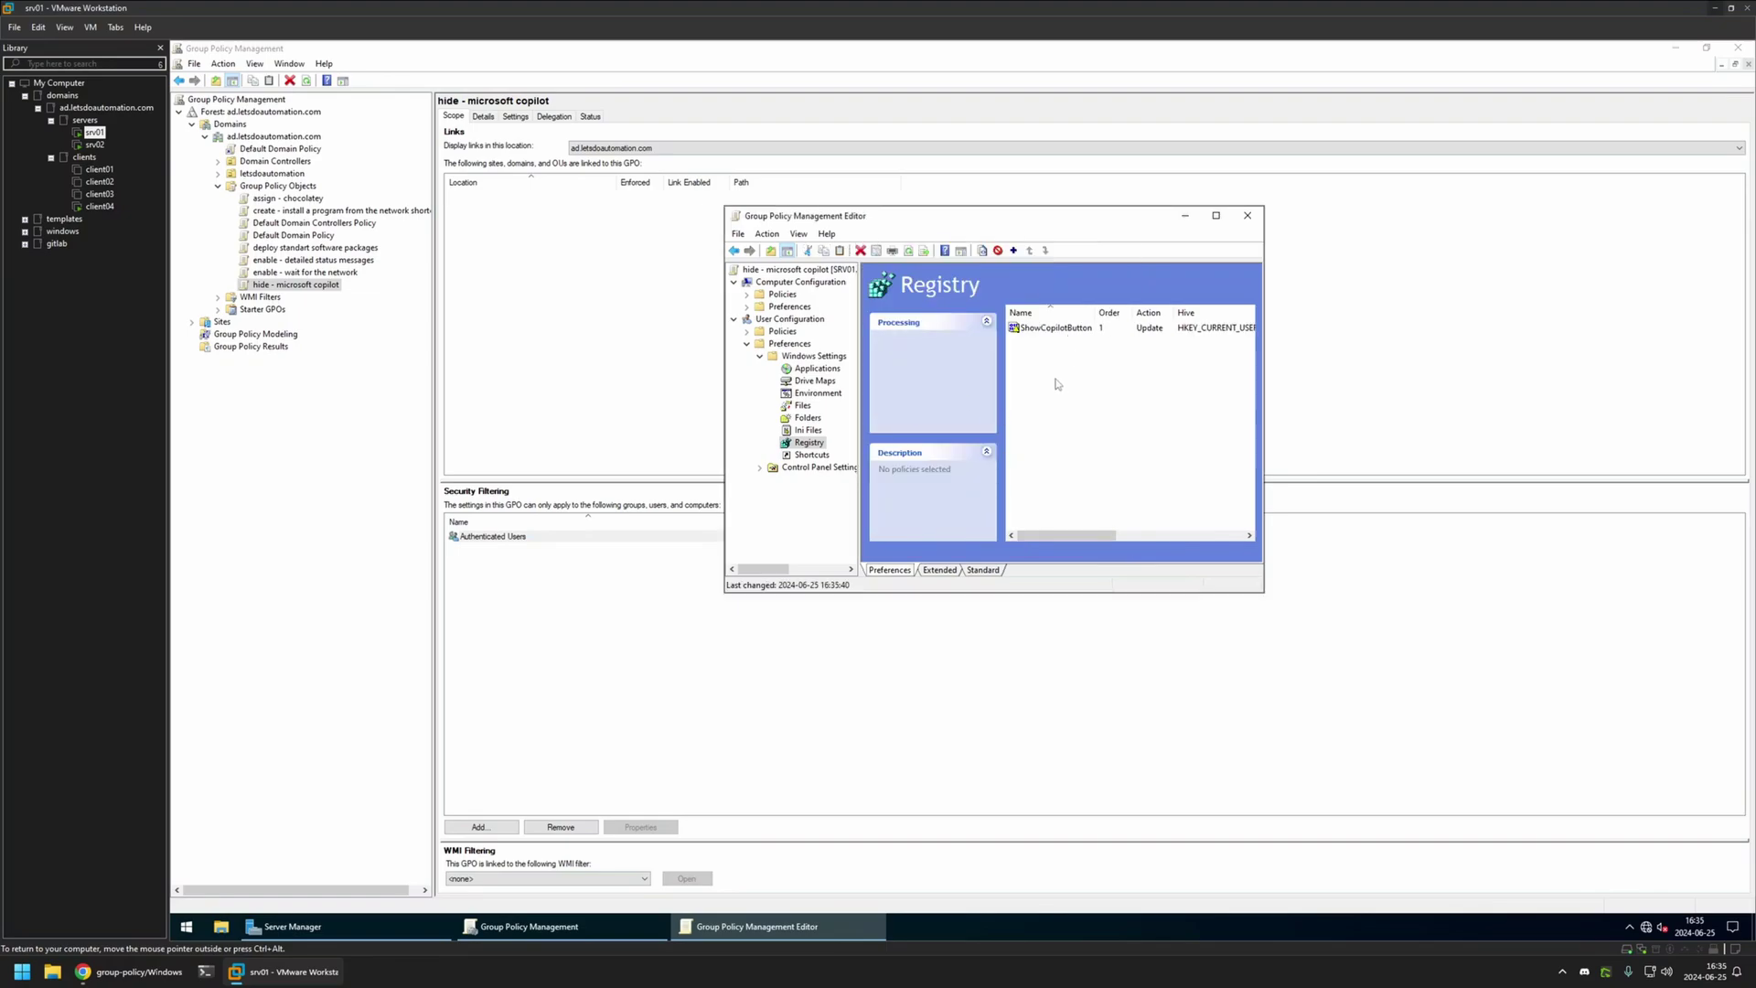
- Close the editor and apply the Windows 11 WMI filter to 'hide - microsoft copilot'
{"action": "left_click", "coordinate": [1247, 216]}
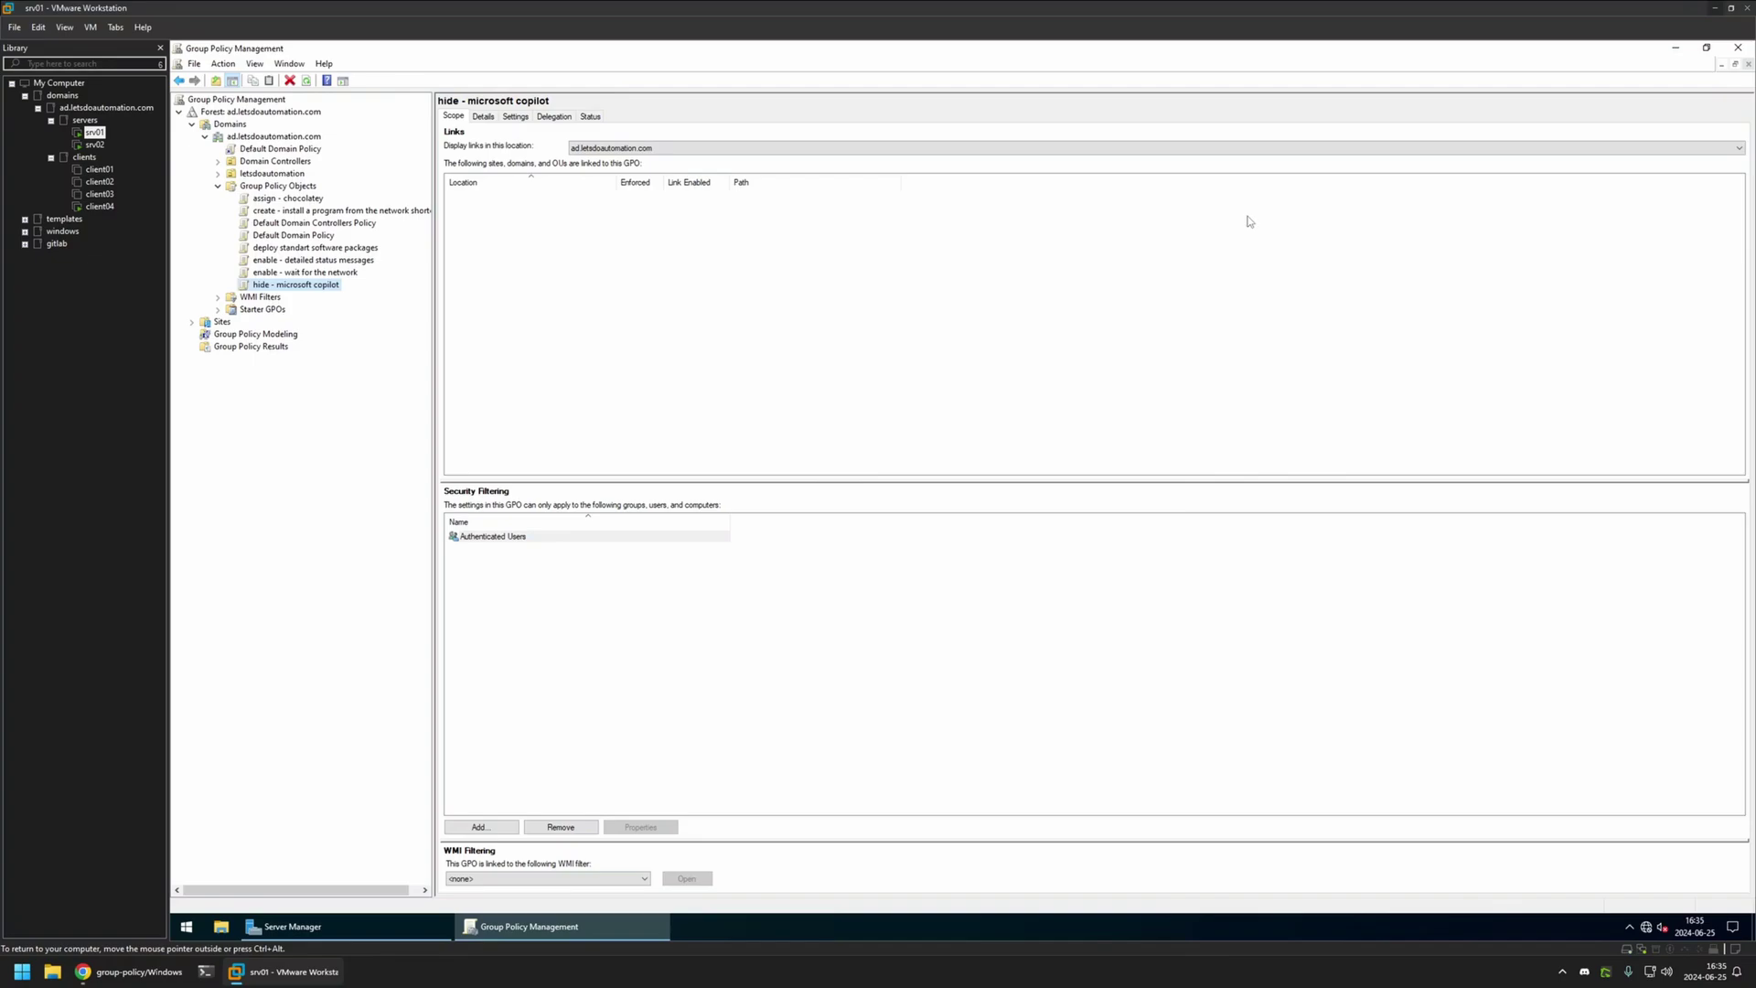
{"action": "left_click", "coordinate": [278, 286]}
{"action": "key", "text": "Escape"}
{"action": "left_click", "coordinate": [547, 878]}
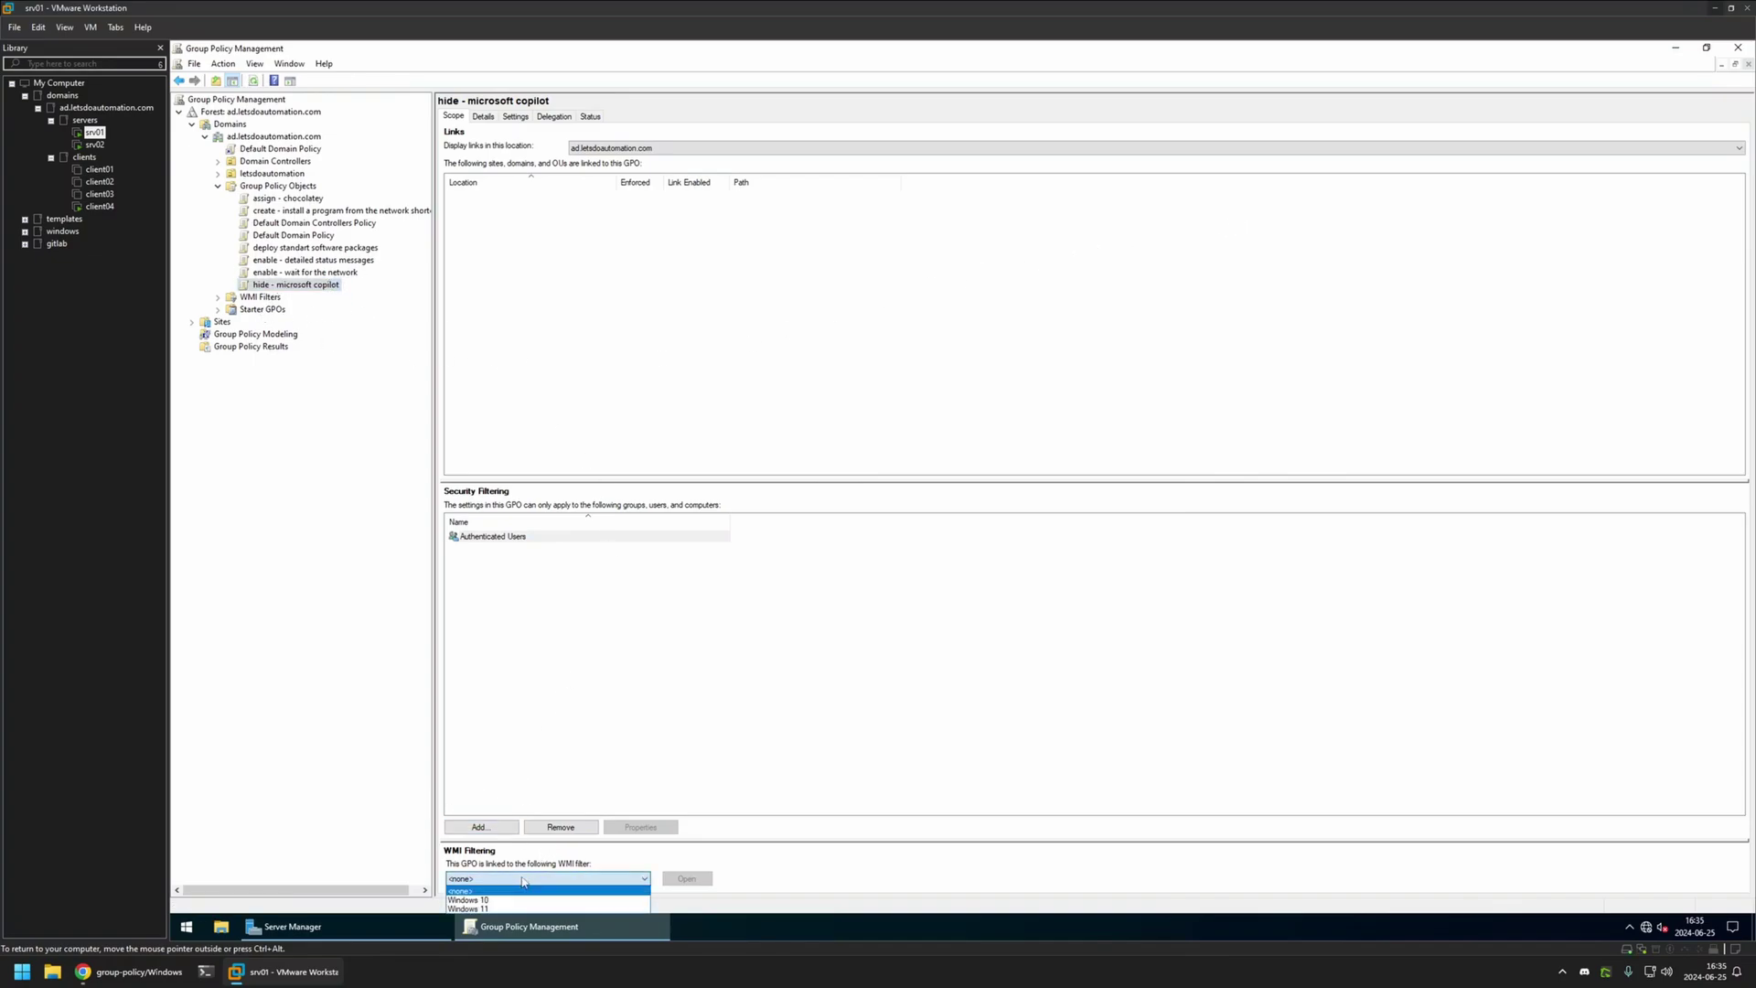
{"action": "left_click", "coordinate": [483, 911]}
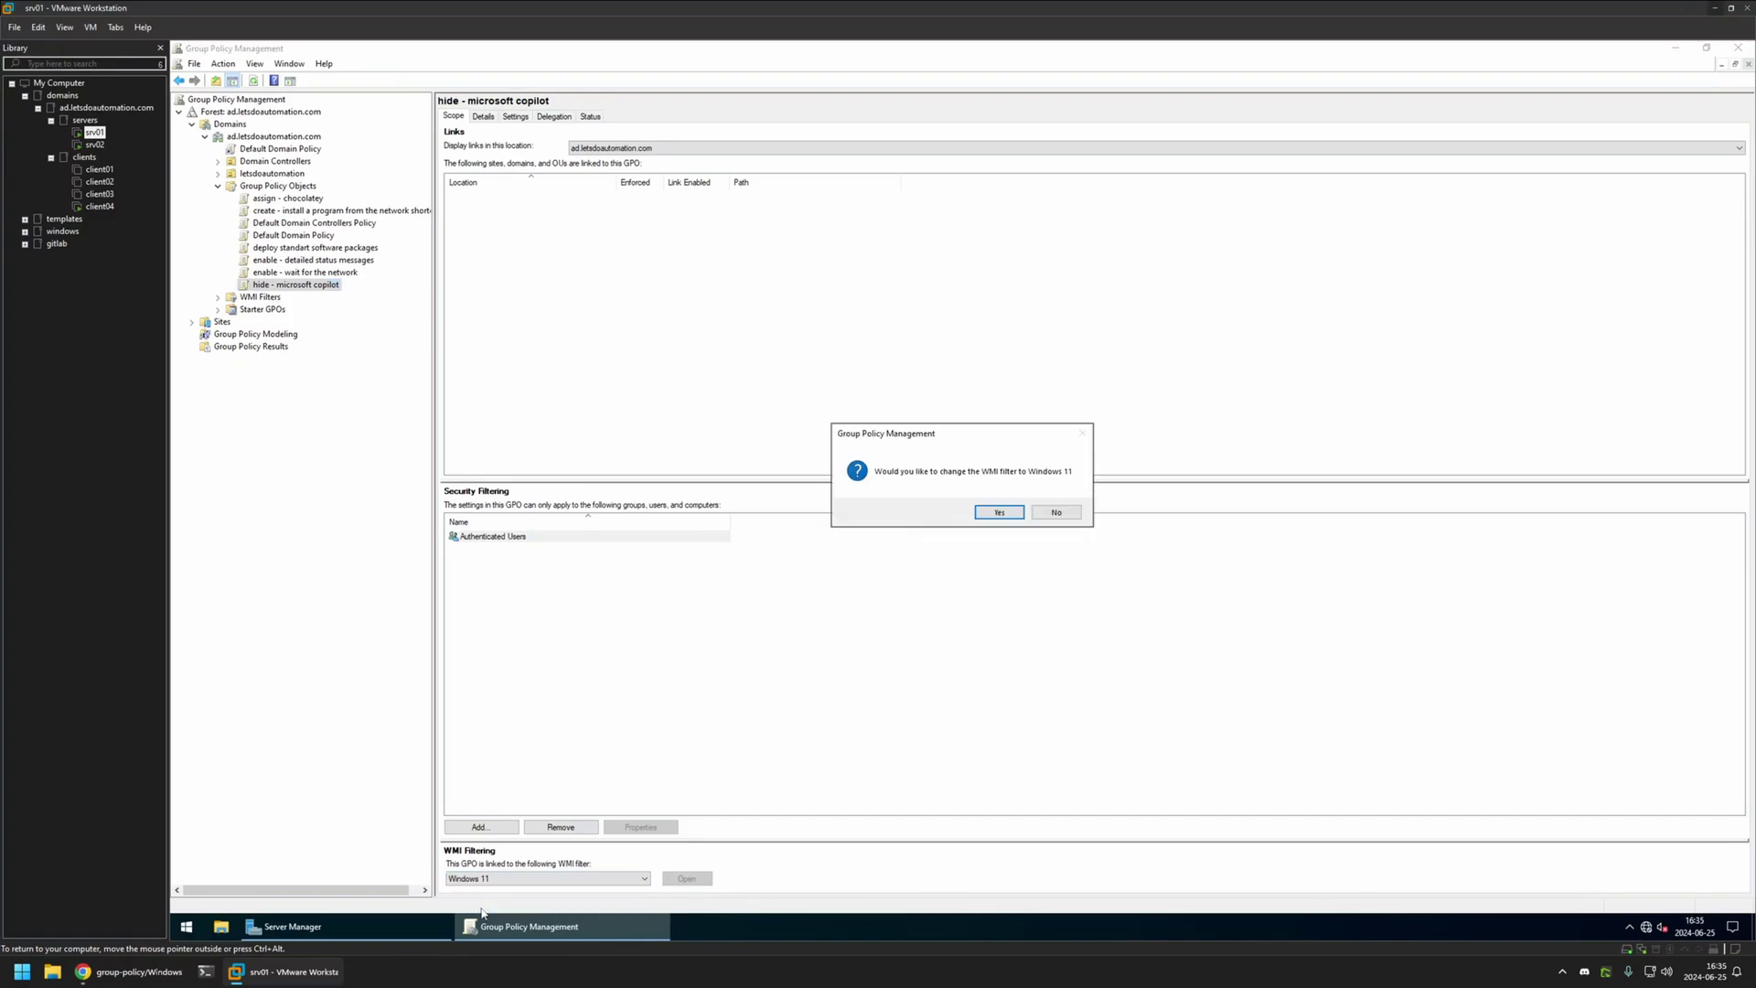
{"action": "left_click", "coordinate": [999, 513]}
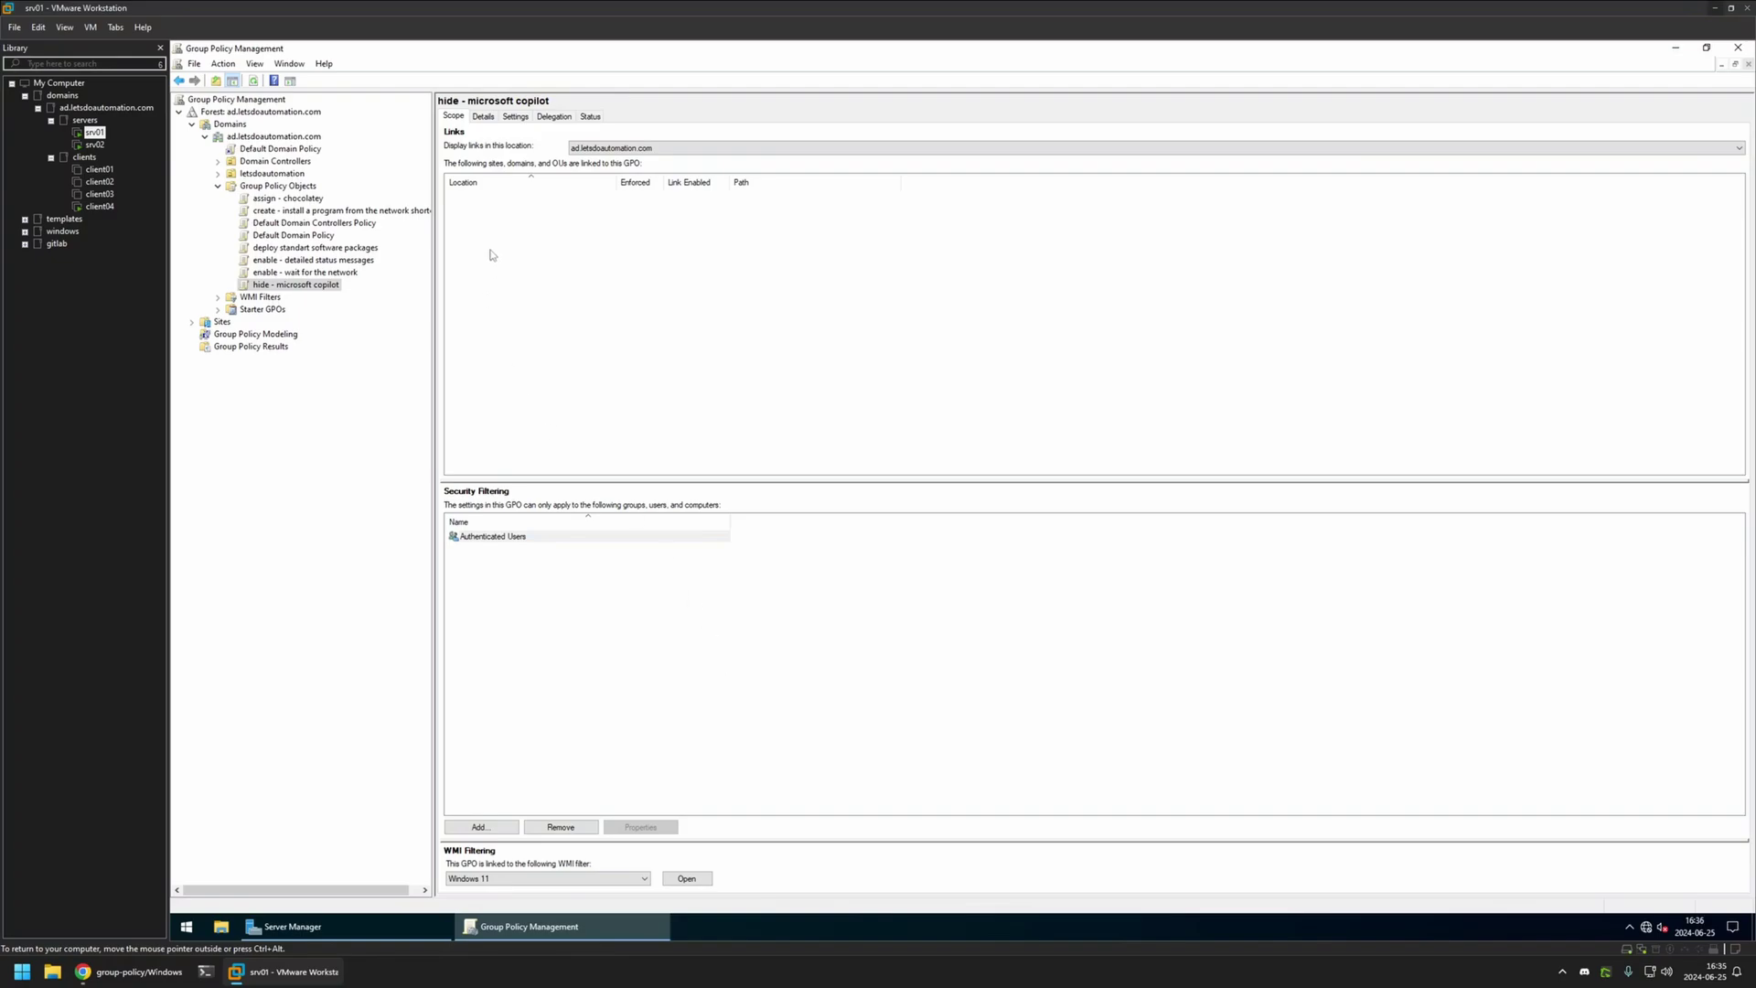
- Set the GPO Status to 'Computer configuration settings disabled' and confirm
{"action": "left_click", "coordinate": [483, 117]}
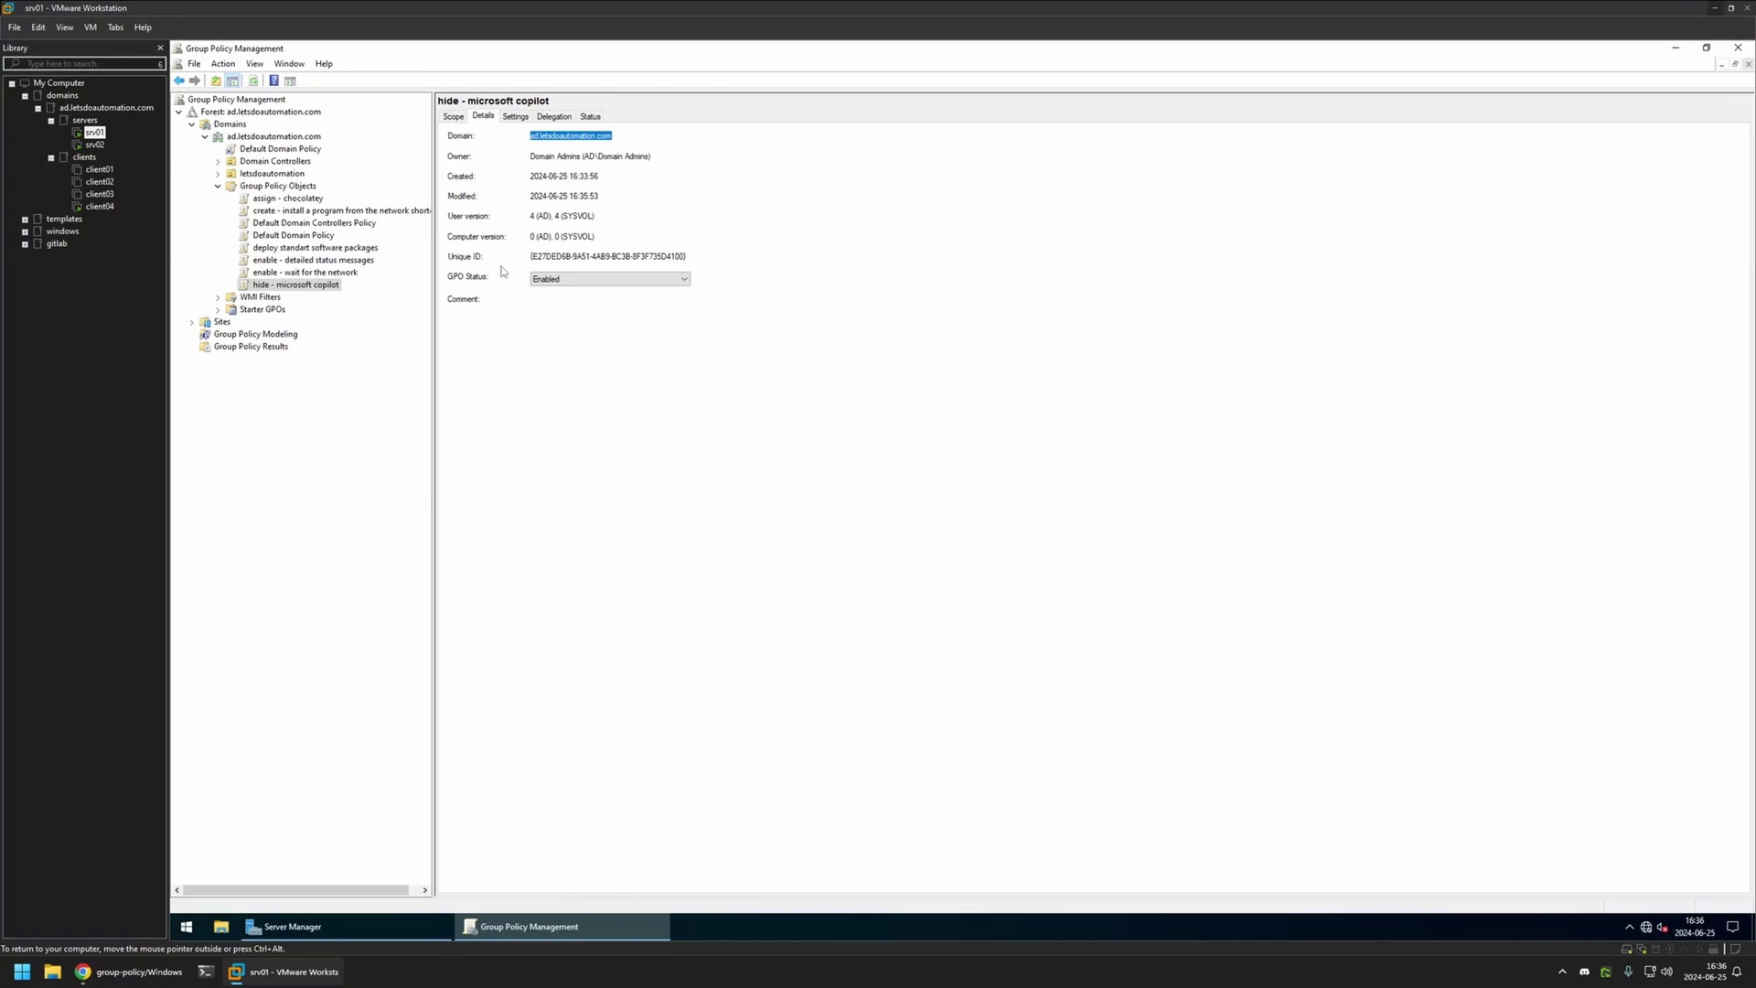
{"action": "left_click", "coordinate": [536, 278]}
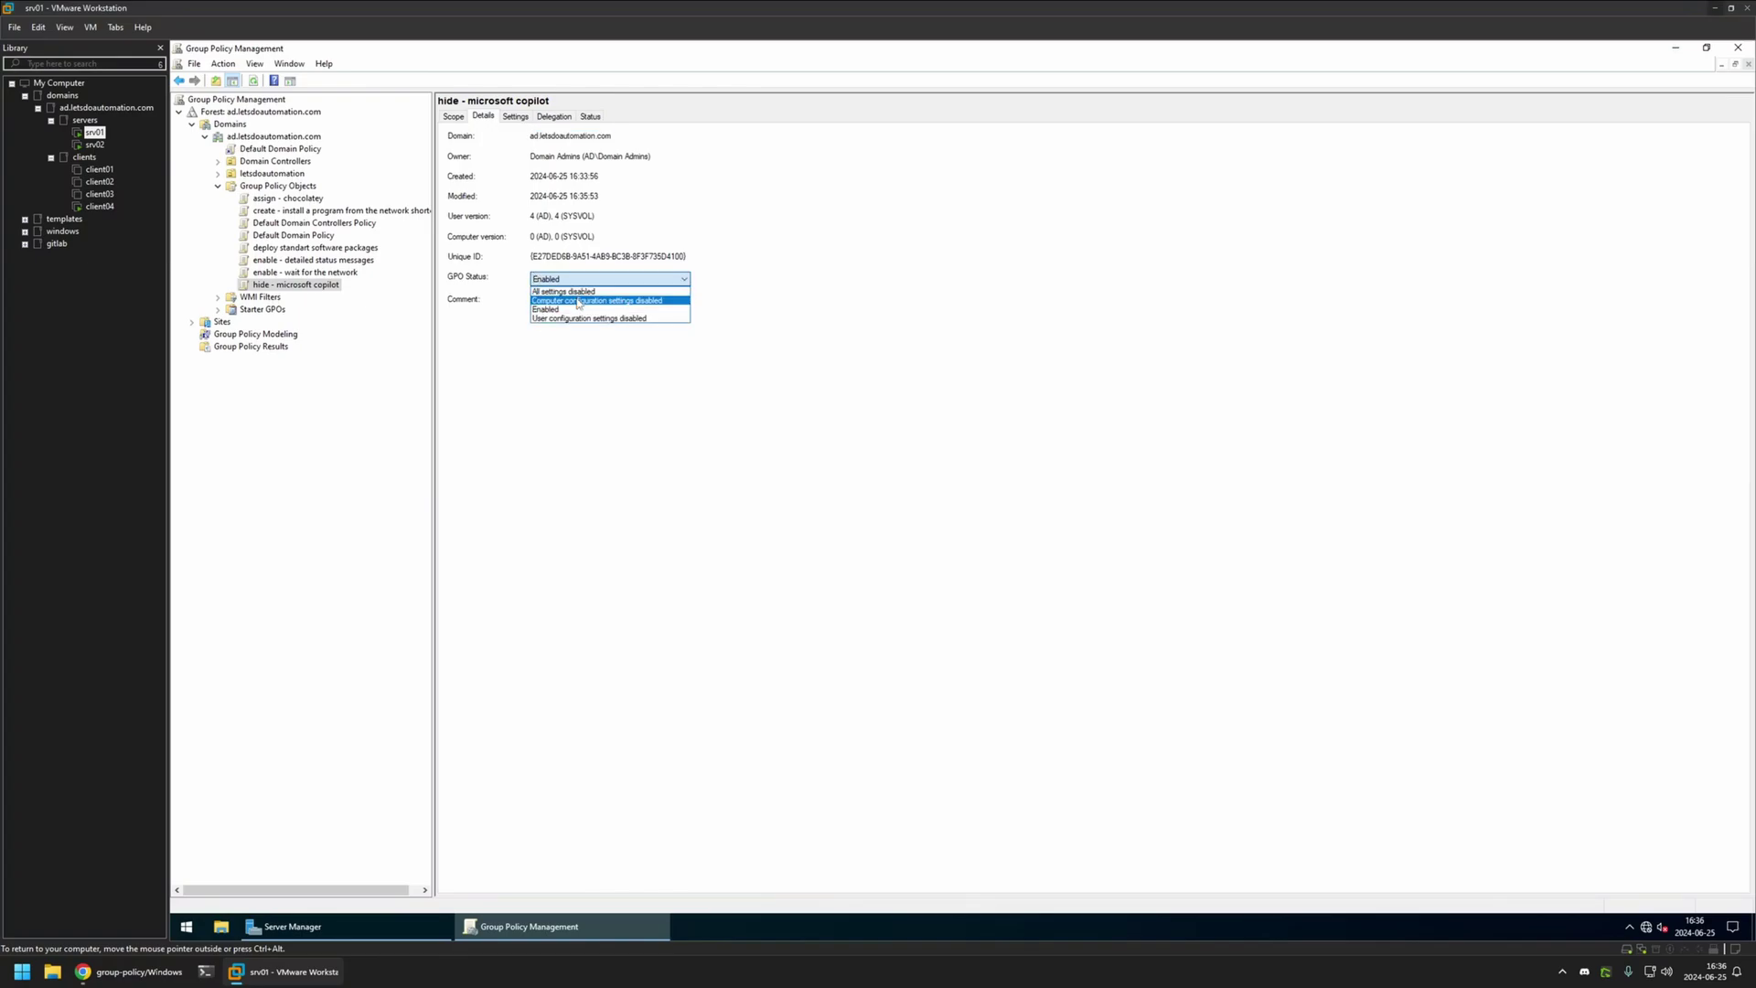
{"action": "left_click", "coordinate": [640, 302]}
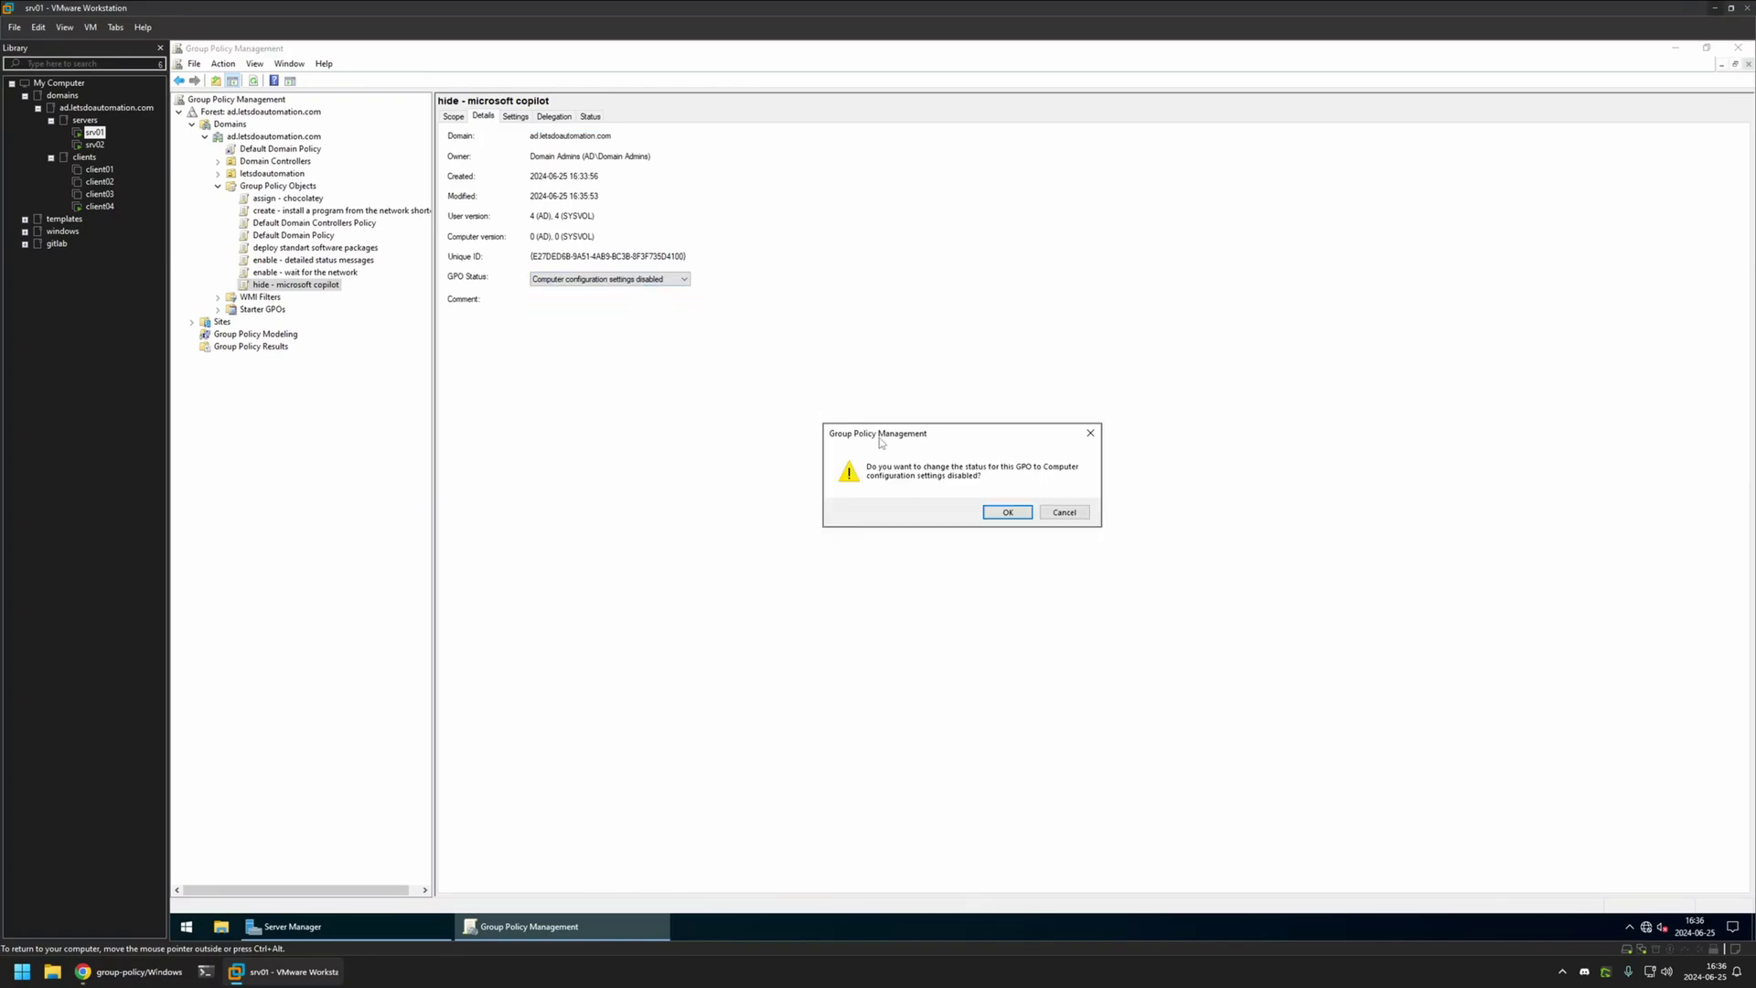
{"action": "left_click", "coordinate": [1005, 512]}
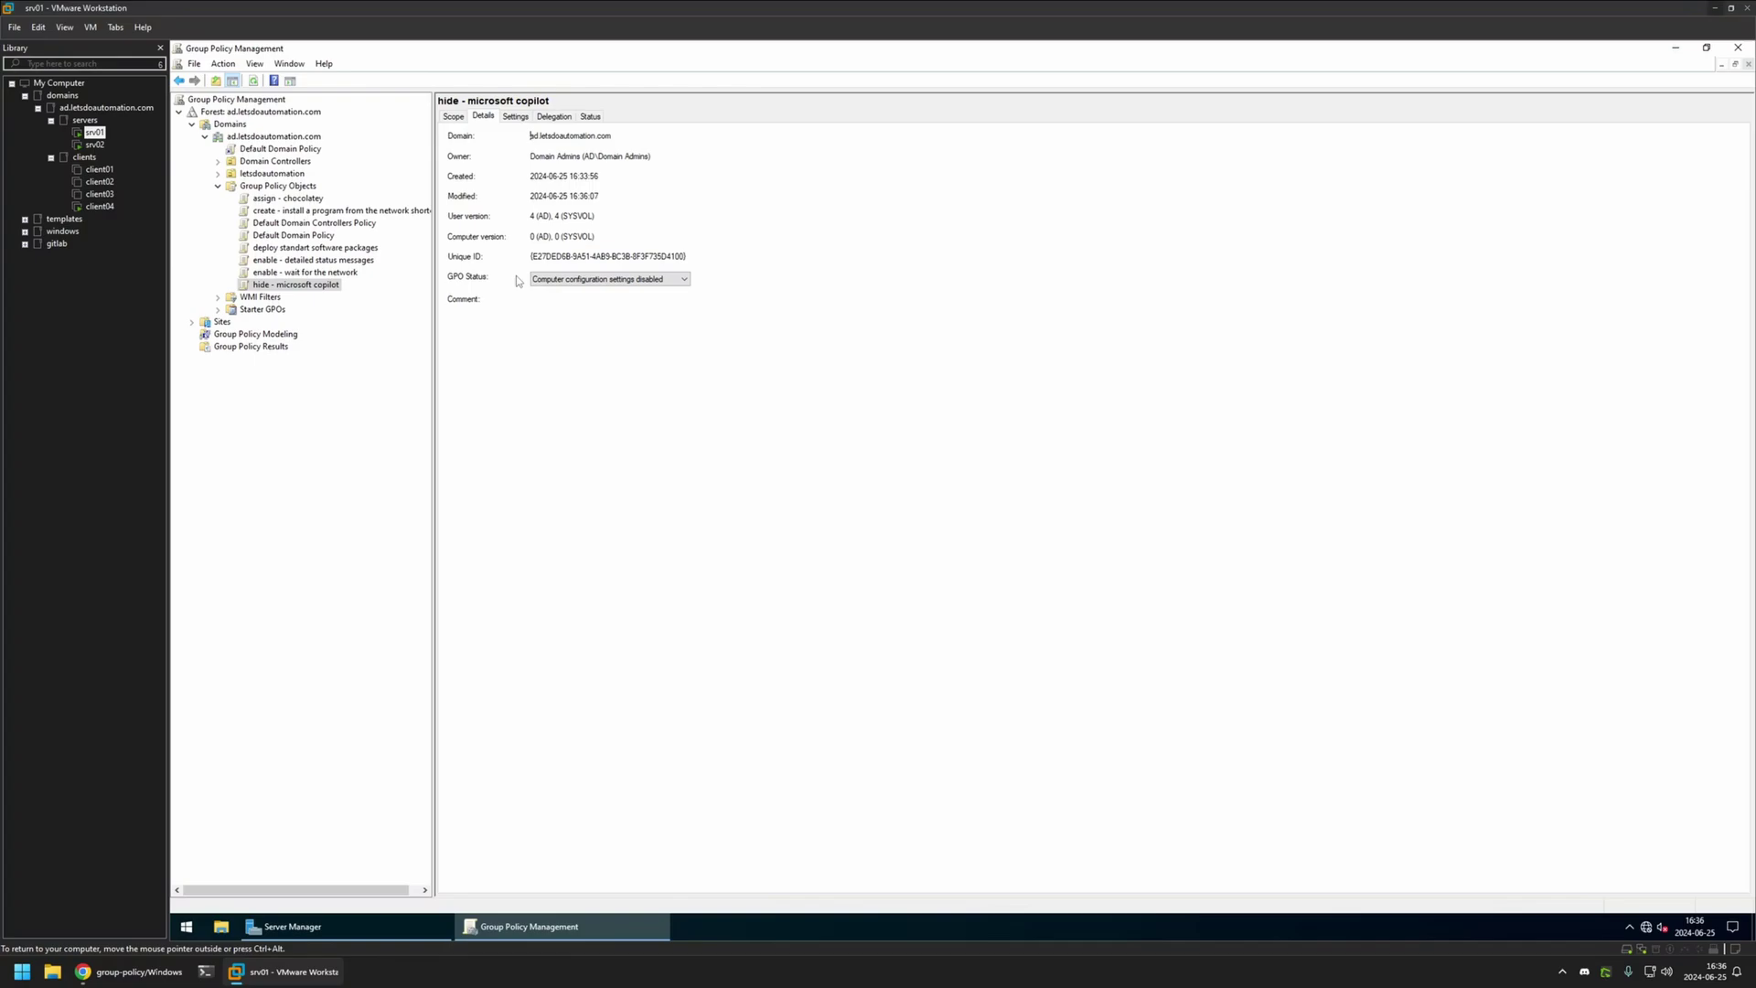
{"action": "left_click", "coordinate": [219, 174]}
- Link 'hide - microsoft copilot' to the users OU by dragging it there, then bring up client04
{"action": "left_click", "coordinate": [262, 198]}
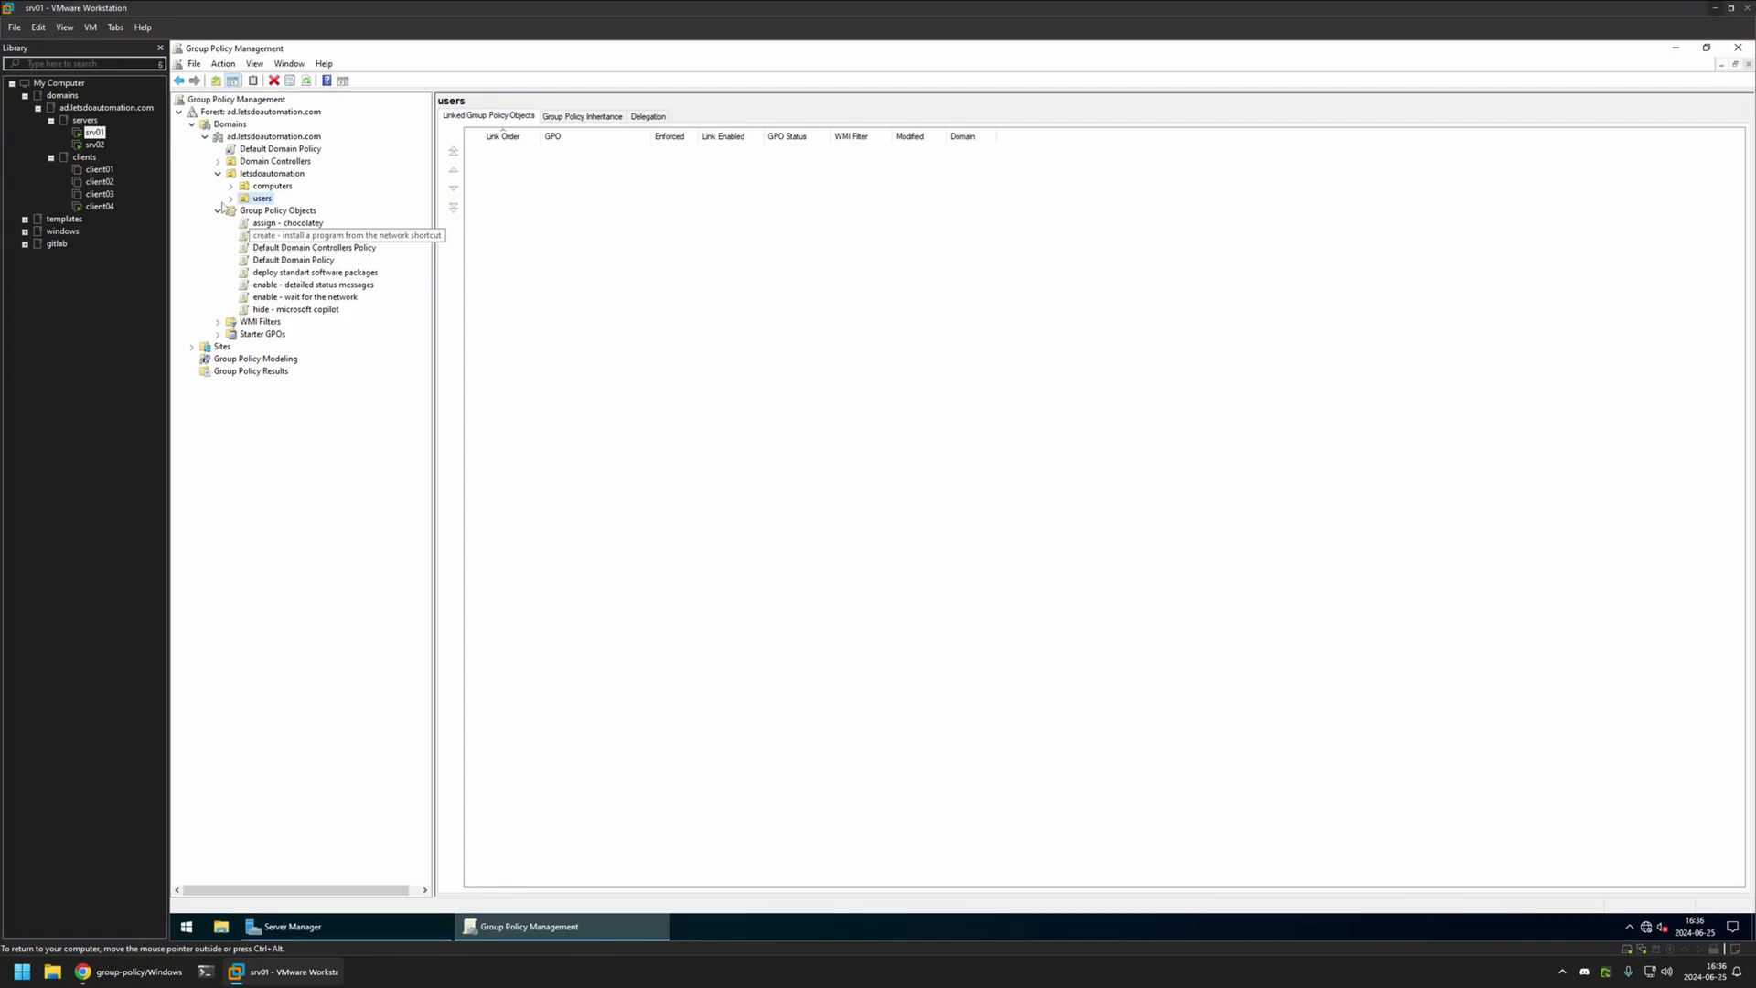
{"action": "left_click_drag", "start_coordinate": [312, 311], "coordinate": [263, 200]}
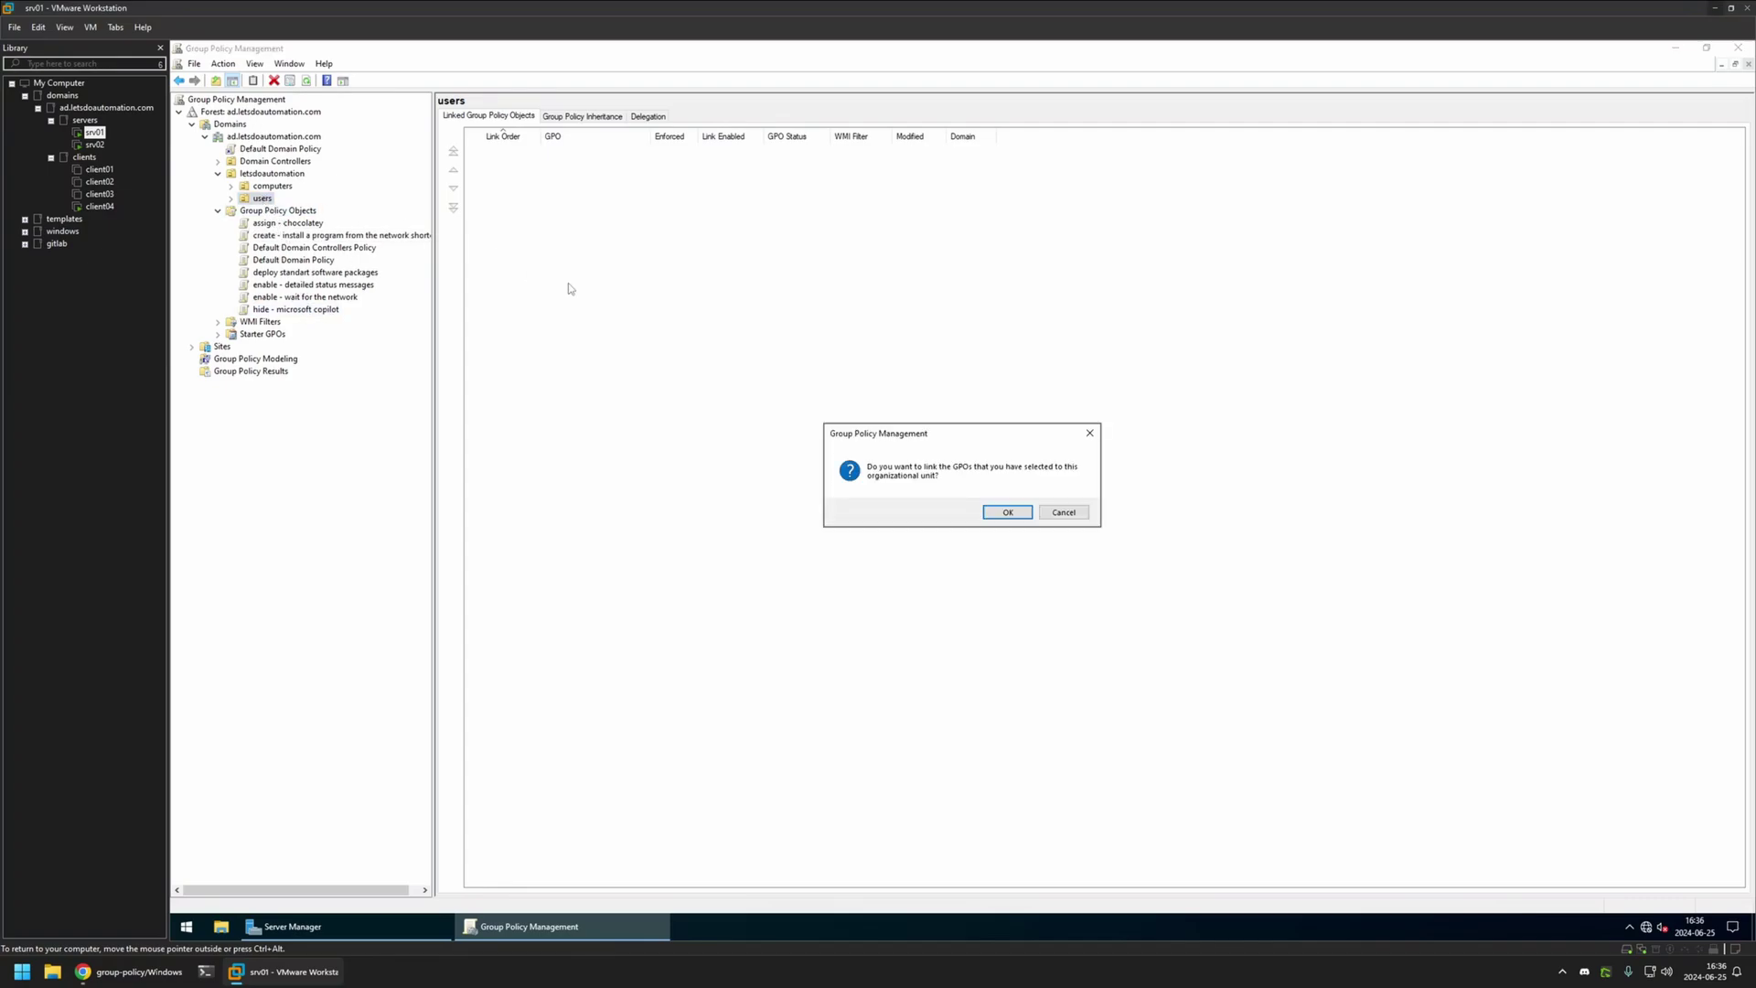
{"action": "left_click", "coordinate": [997, 512]}
{"action": "left_click", "coordinate": [231, 199]}
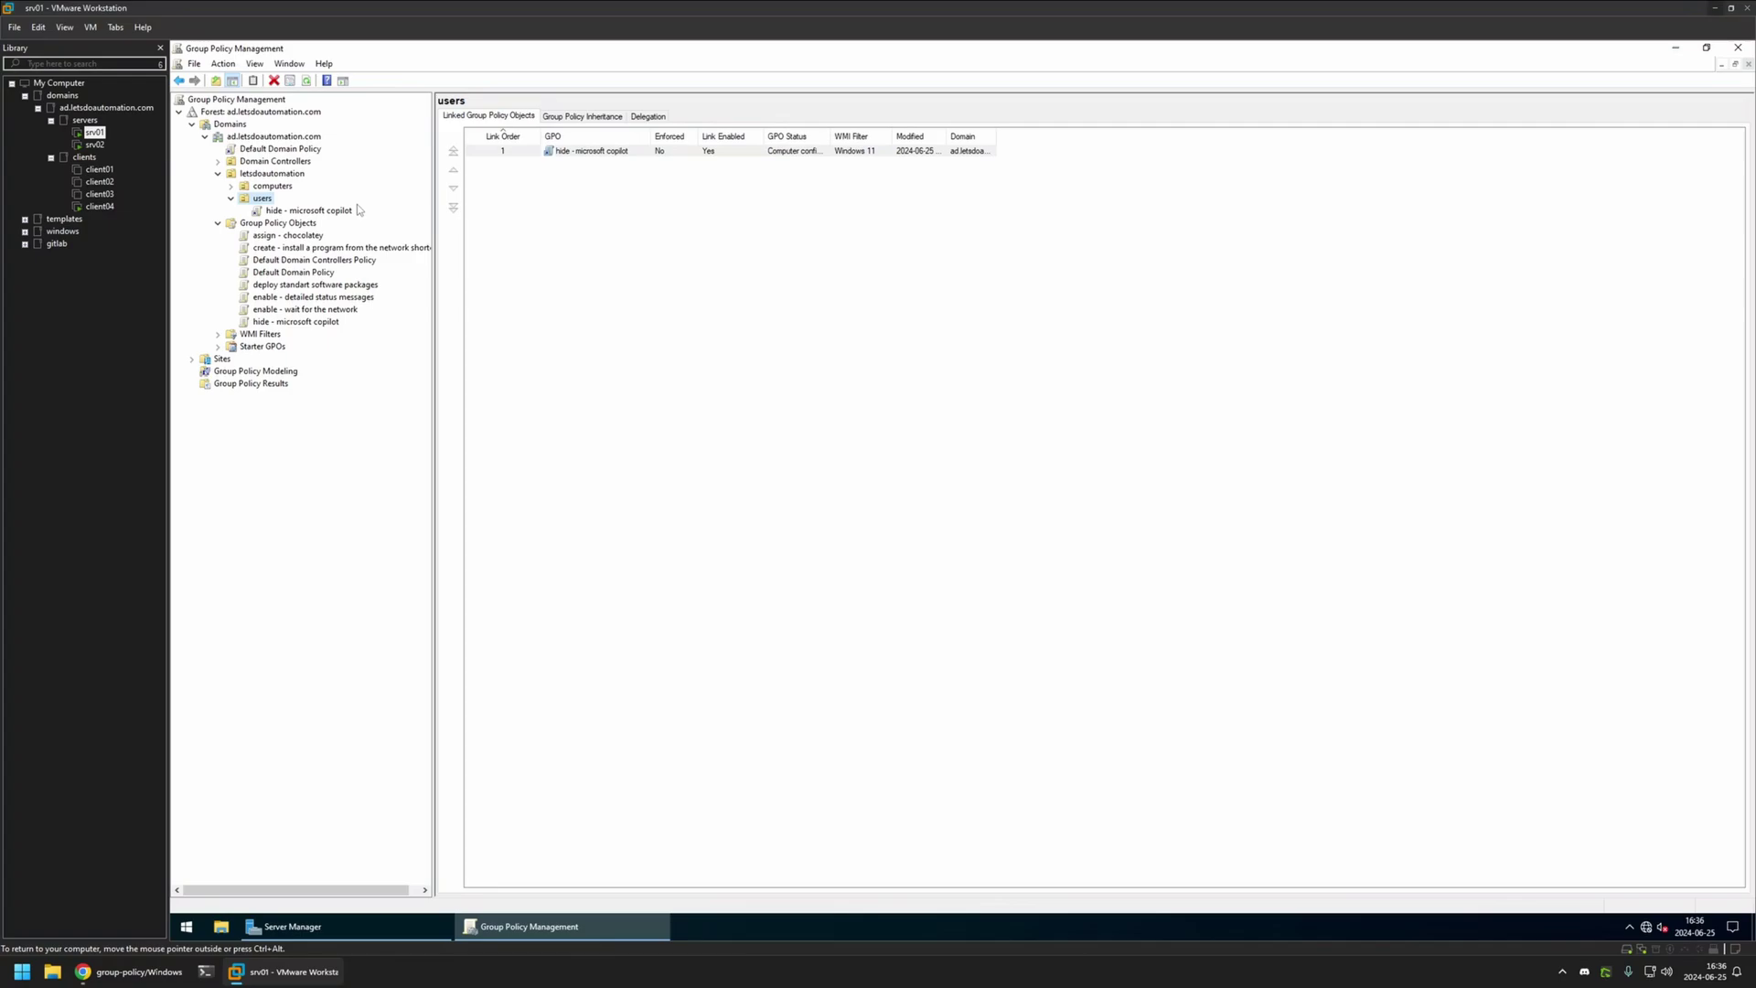
{"action": "left_click", "coordinate": [578, 170]}
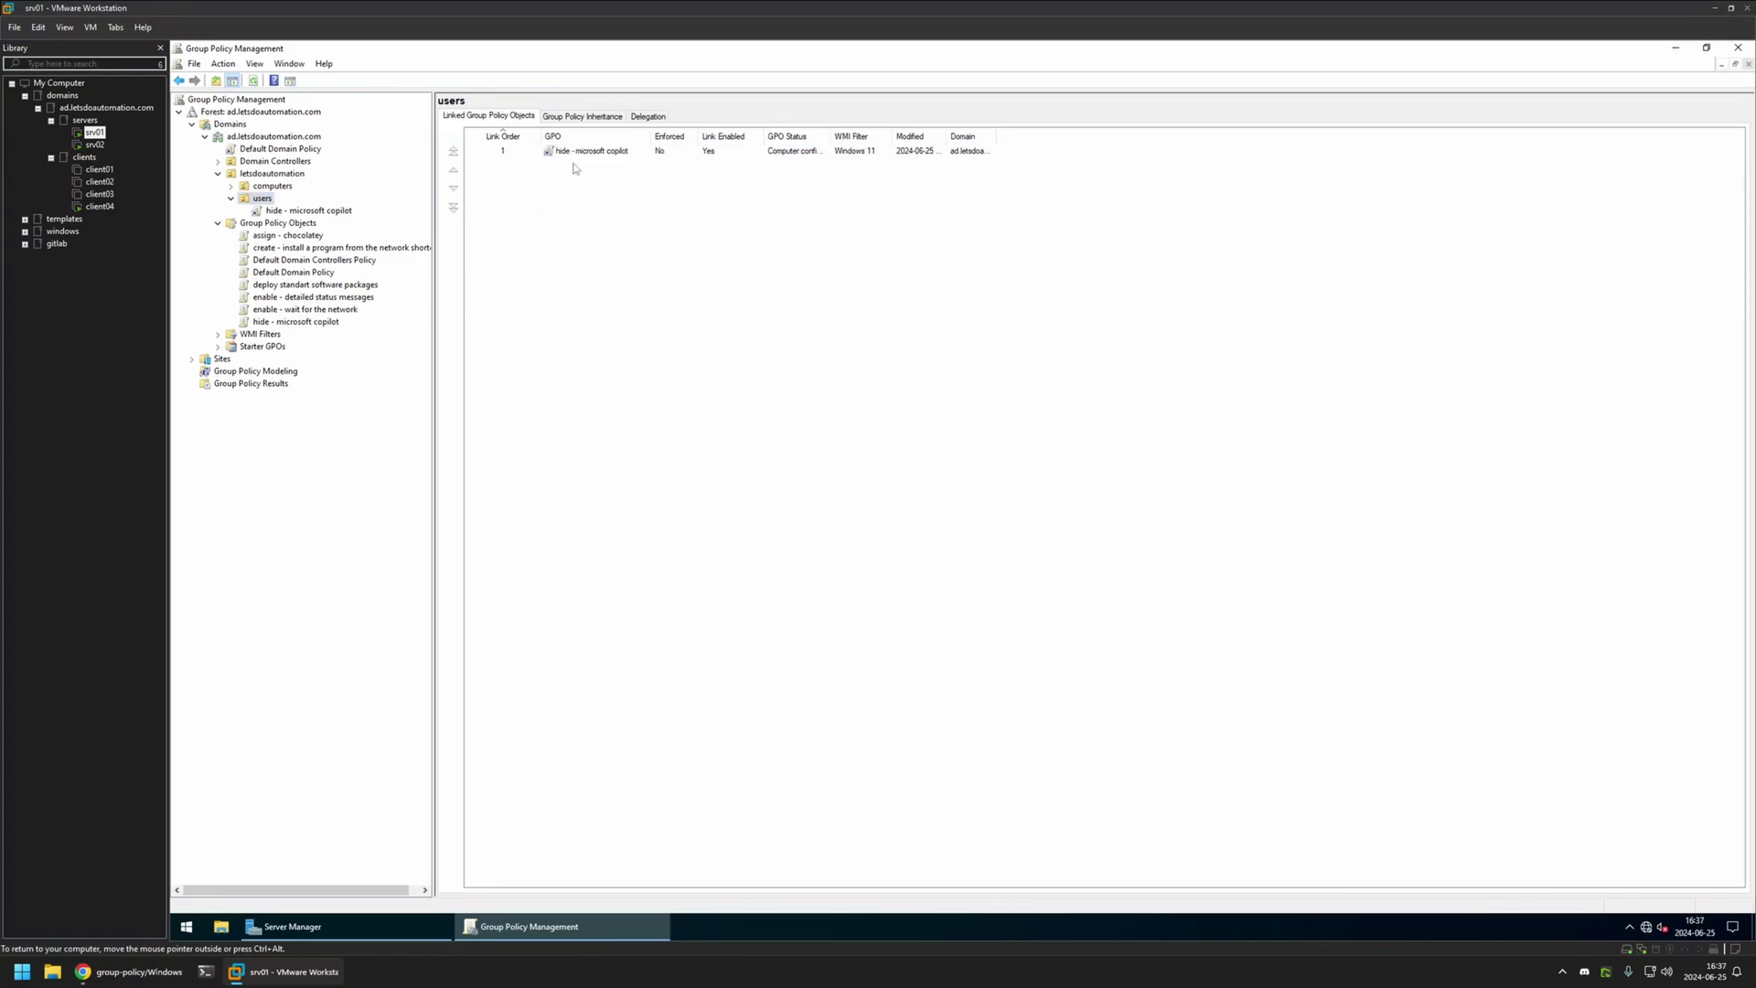
{"action": "left_click", "coordinate": [99, 206]}
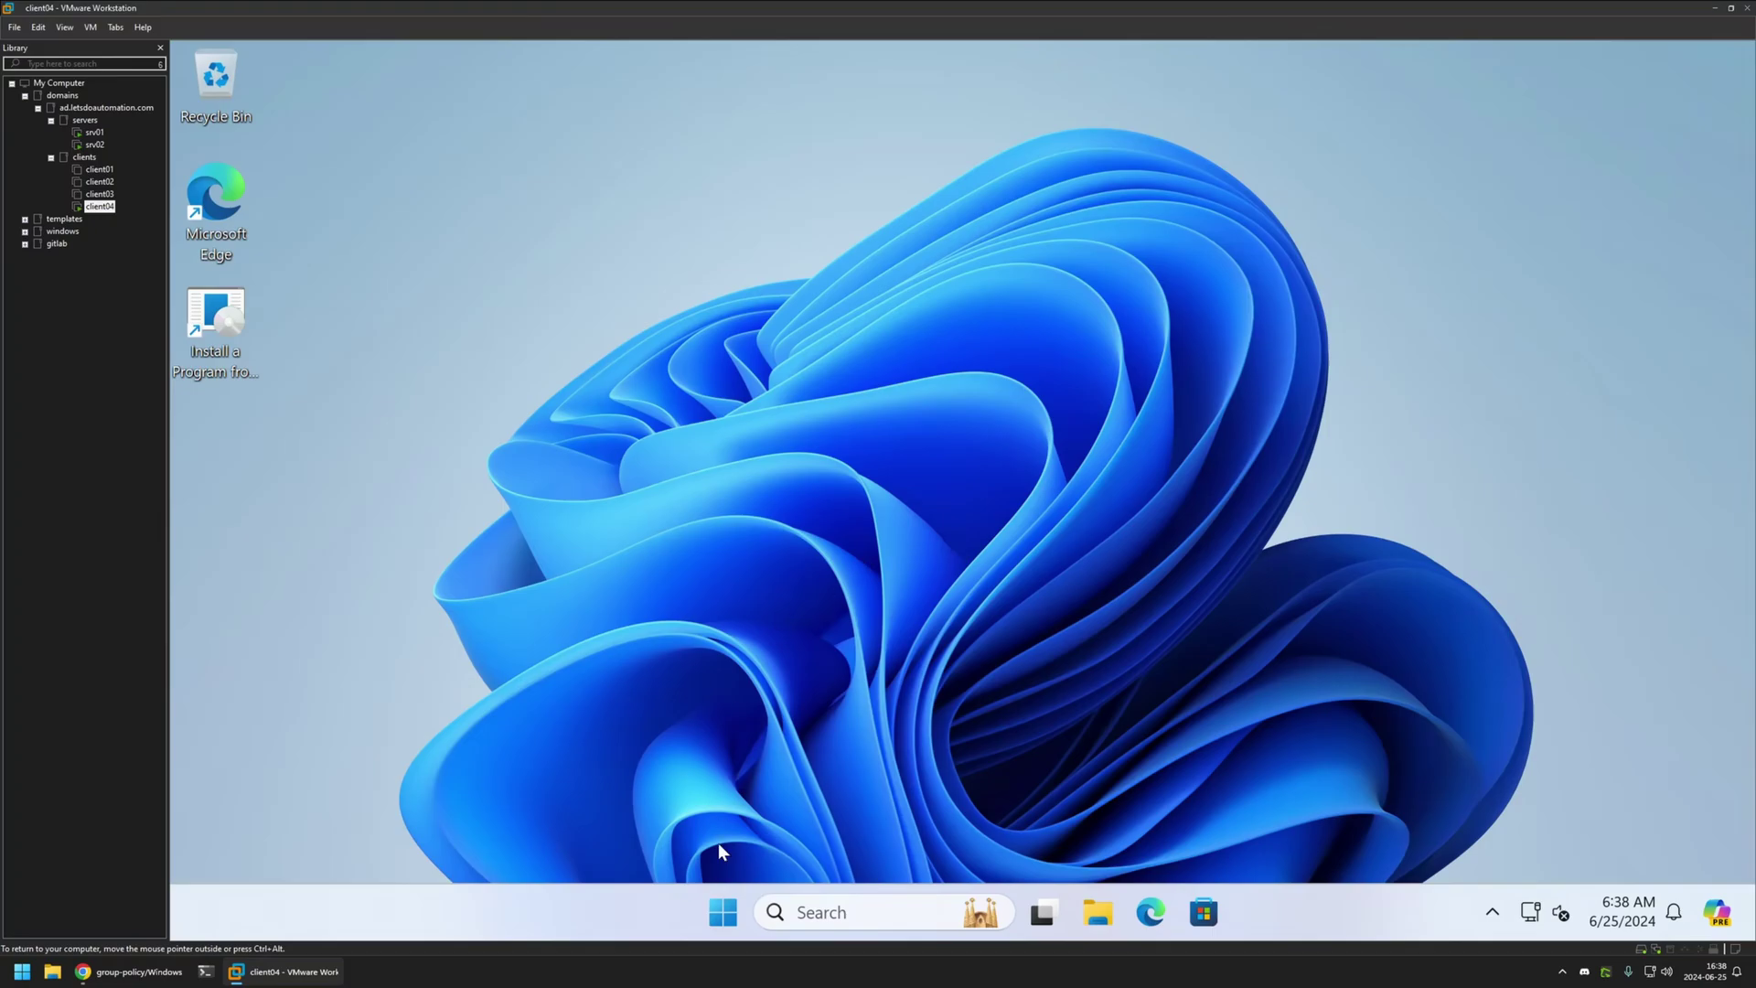
- Launch Command Prompt on client04 and run gpupdate
{"action": "left_click", "coordinate": [711, 906]}
{"action": "type", "text": "cmd"}
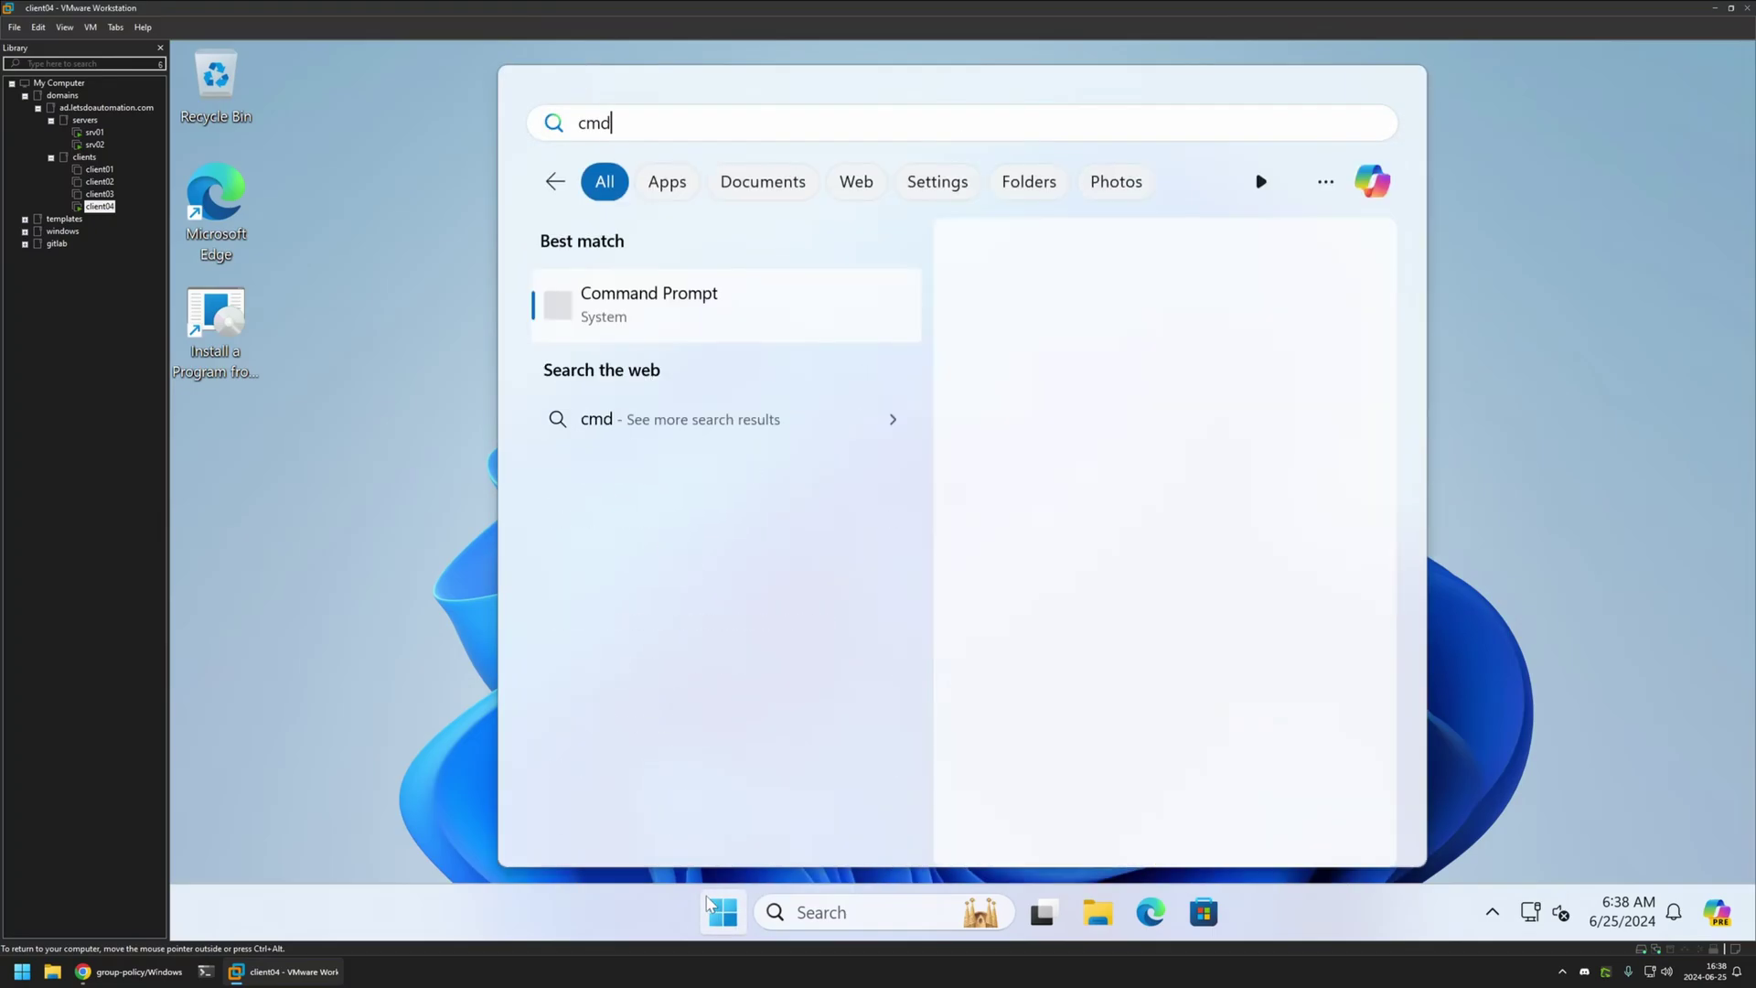
{"action": "left_click", "coordinate": [709, 302]}
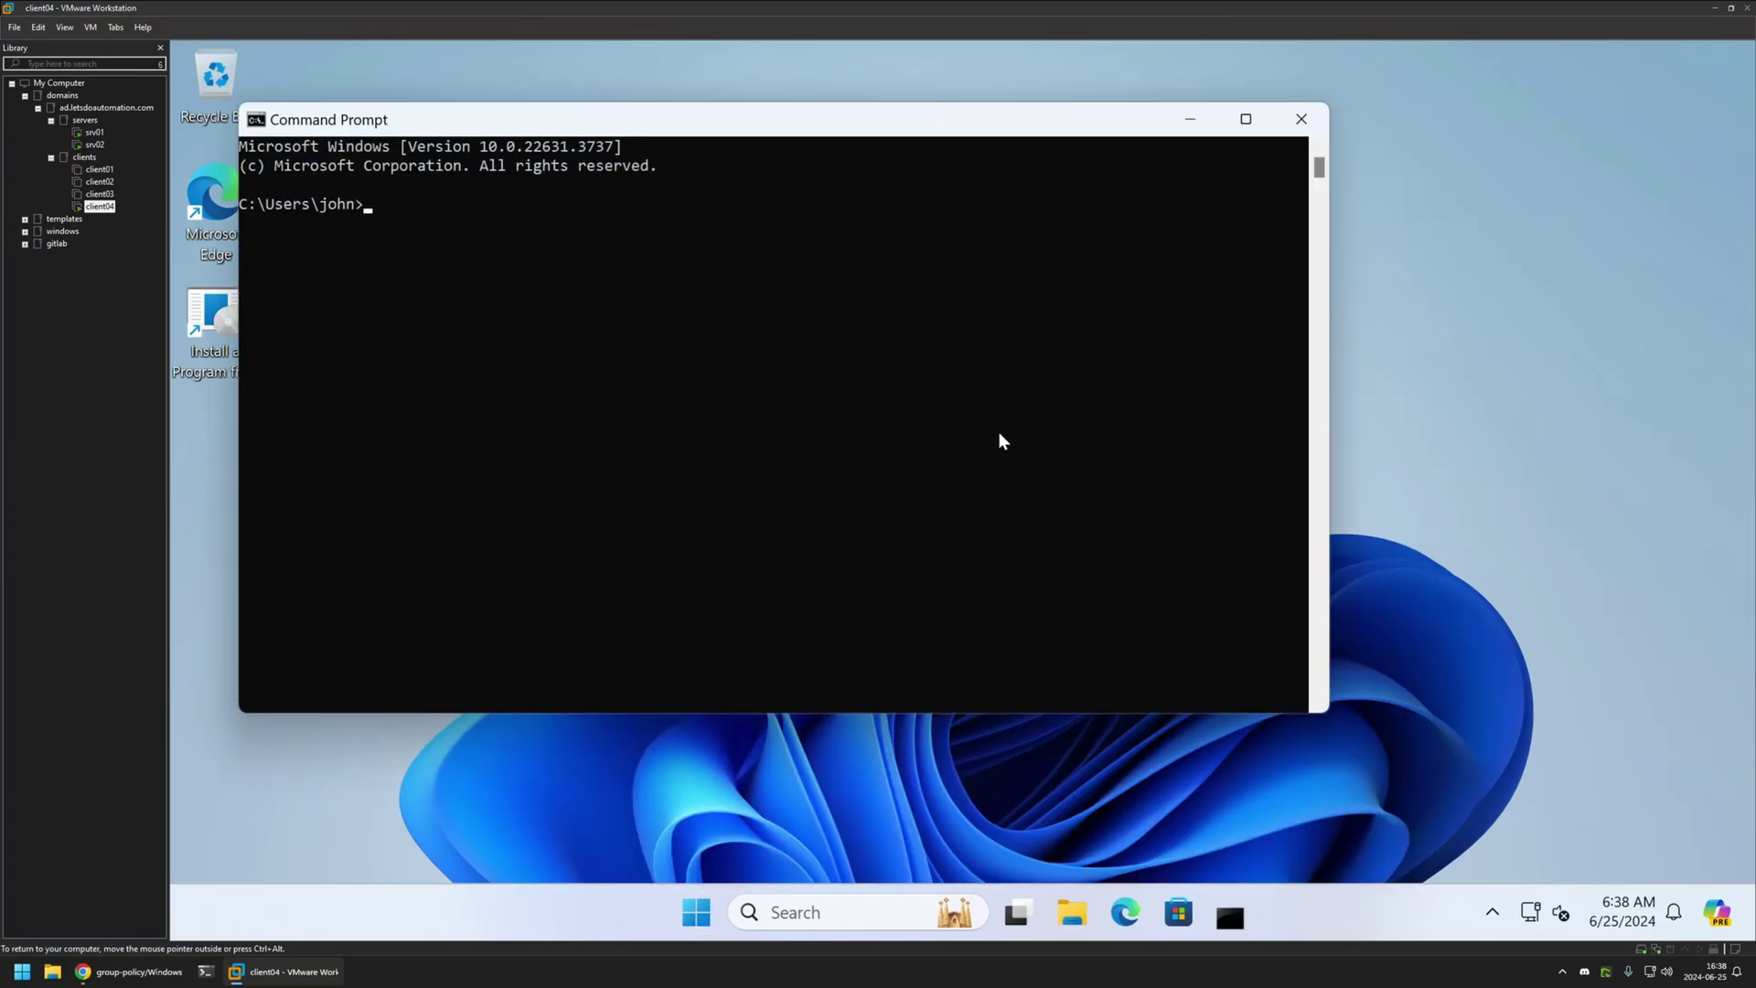
{"action": "left_click_drag", "start_coordinate": [720, 155], "coordinate": [754, 156]}
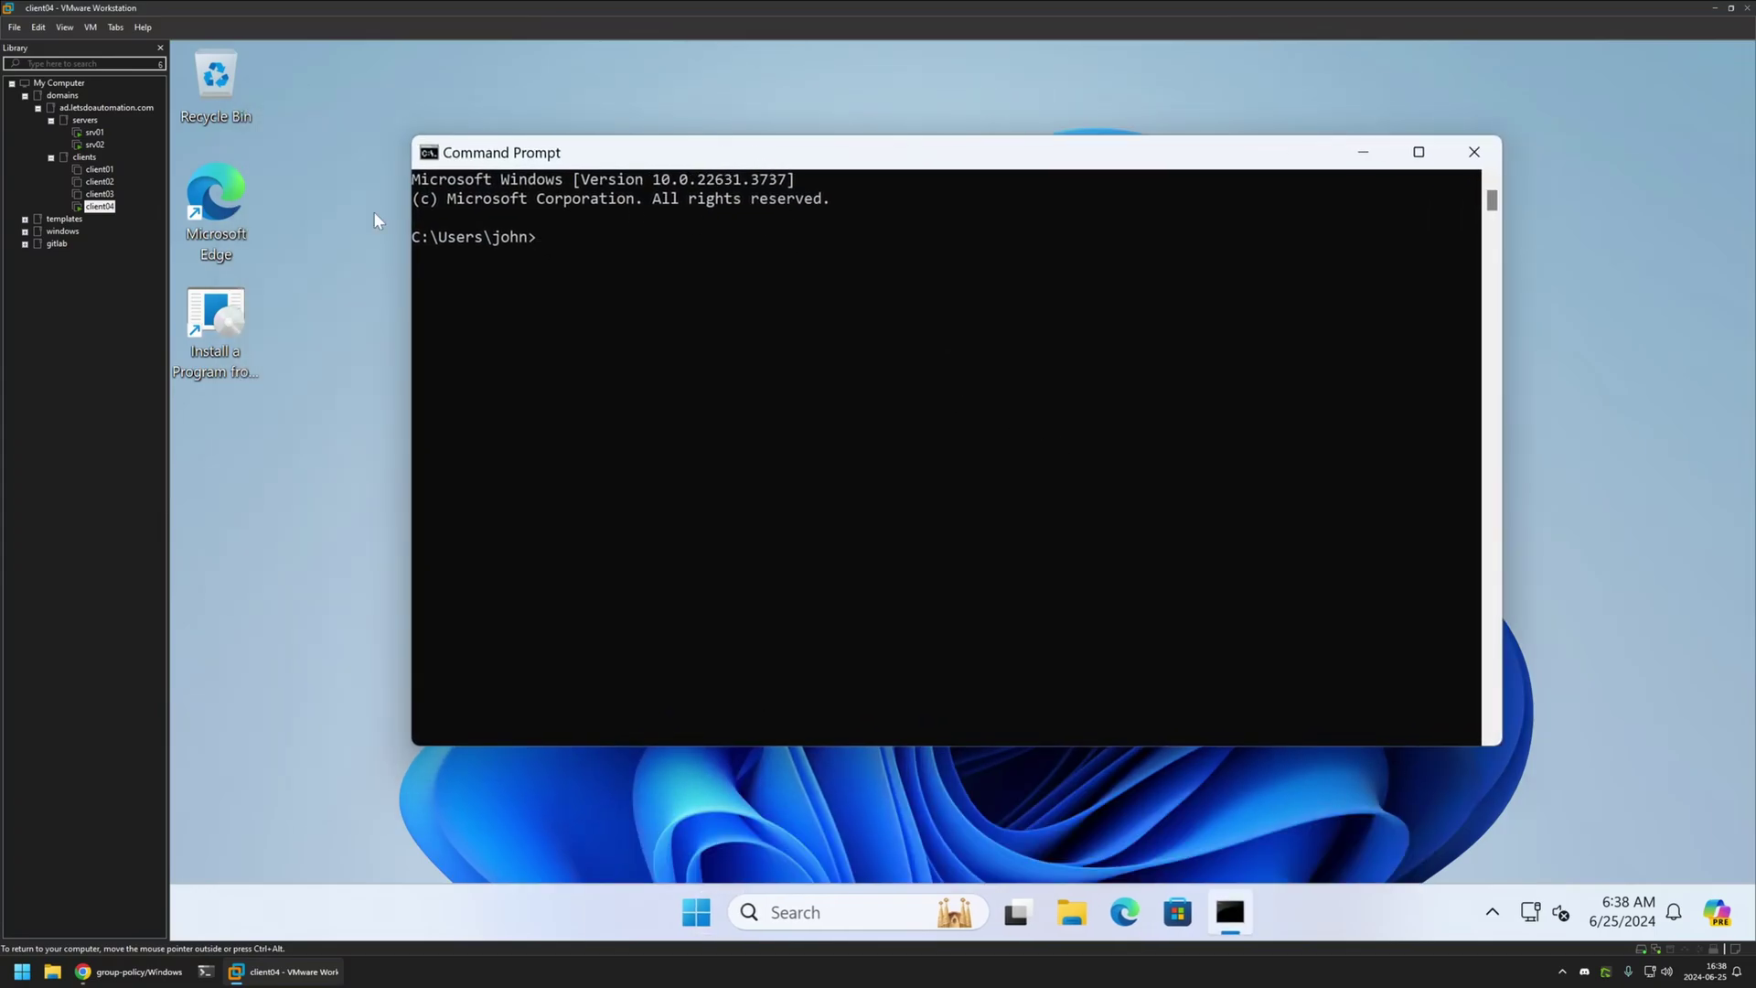
{"action": "type", "text": "gpupdat"}
{"action": "type", "text": "e"}
{"action": "key", "text": "Return"}
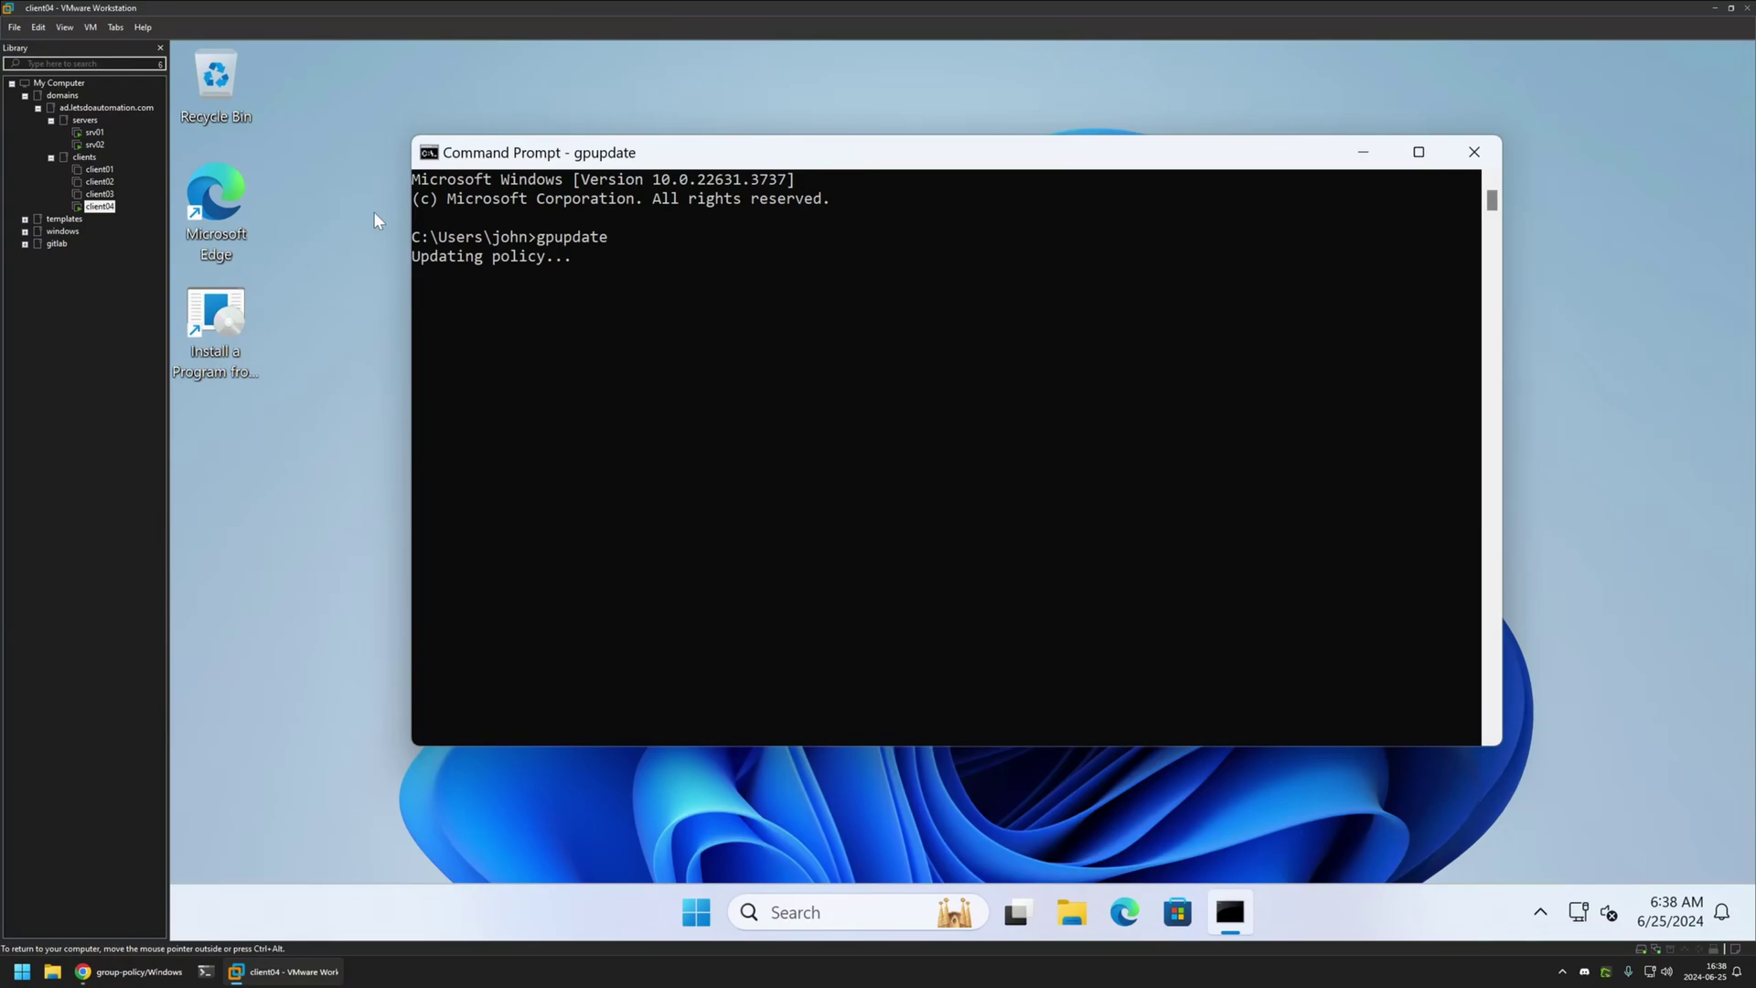